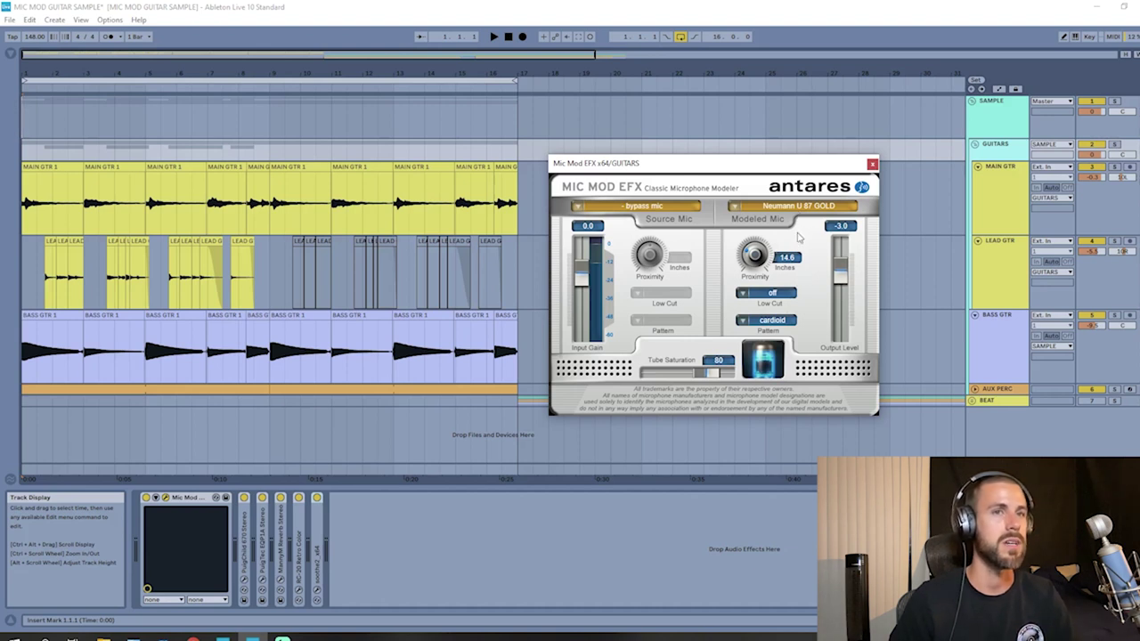
pyautogui.click(780, 322)
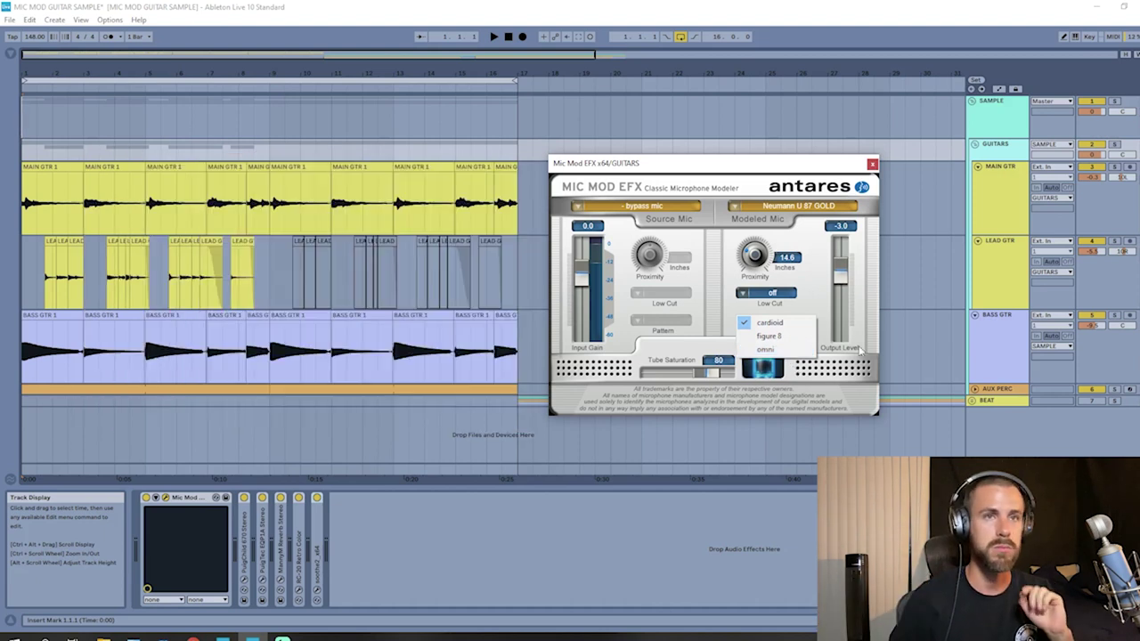
pyautogui.click(801, 282)
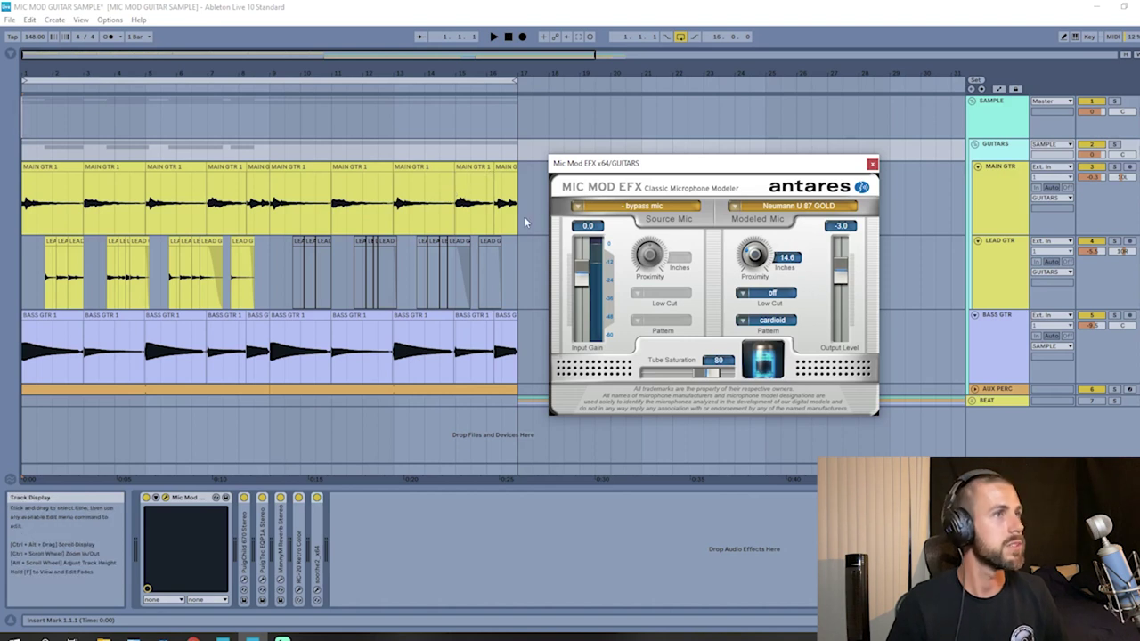
pyautogui.press('space')
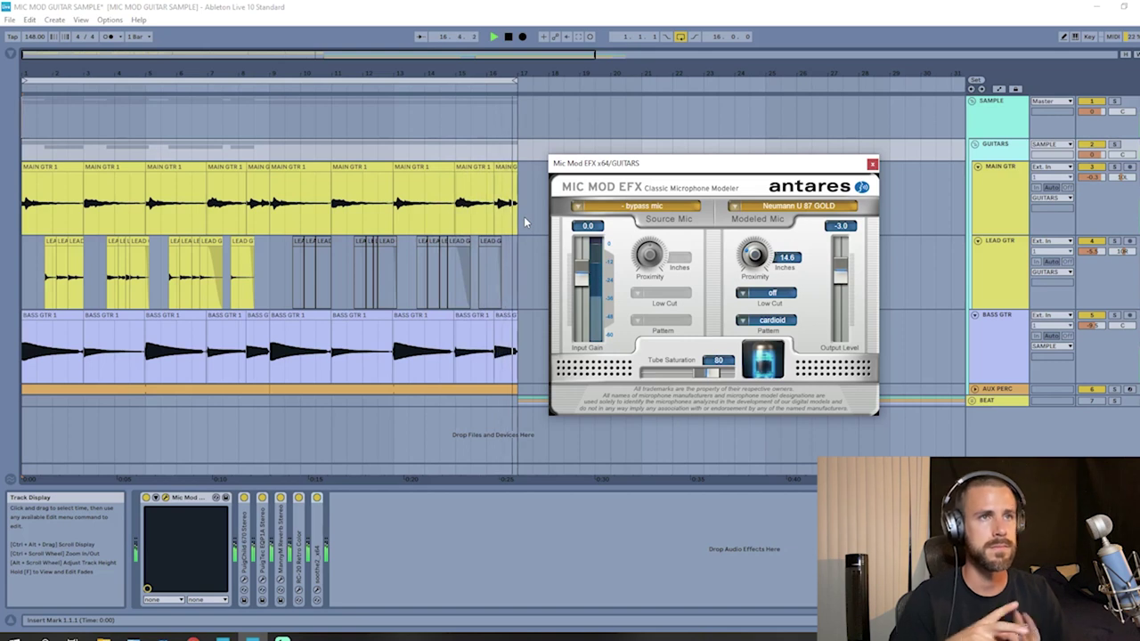
pyautogui.press('space')
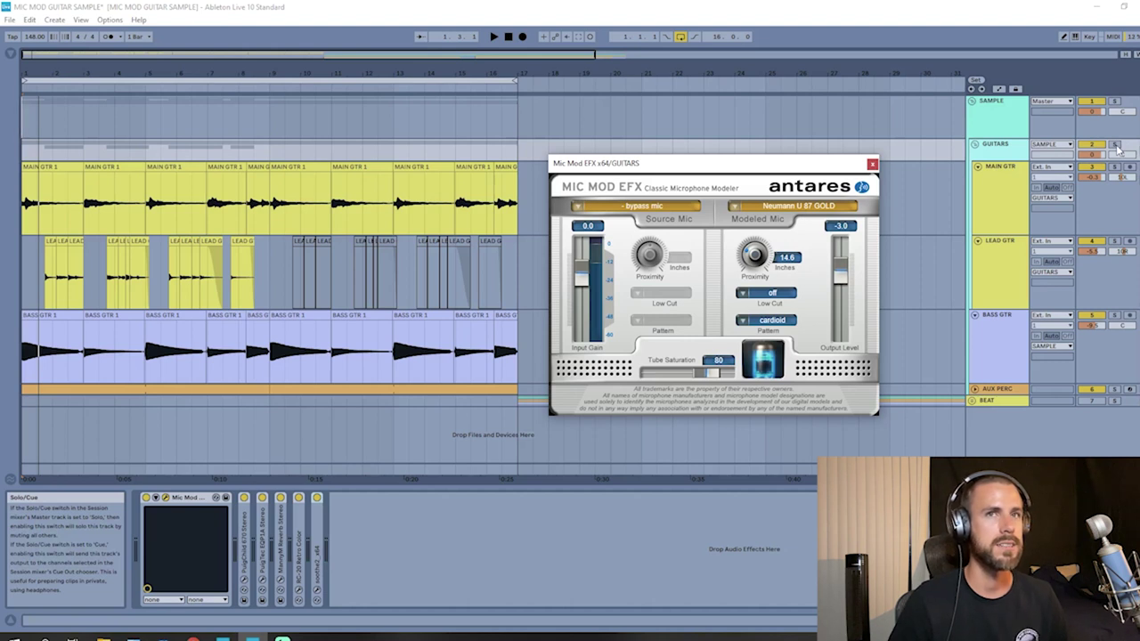
# - Solo and play the GUITARS bus, auditioning the figure 8 and omni mic patterns
pyautogui.click(1115, 146)
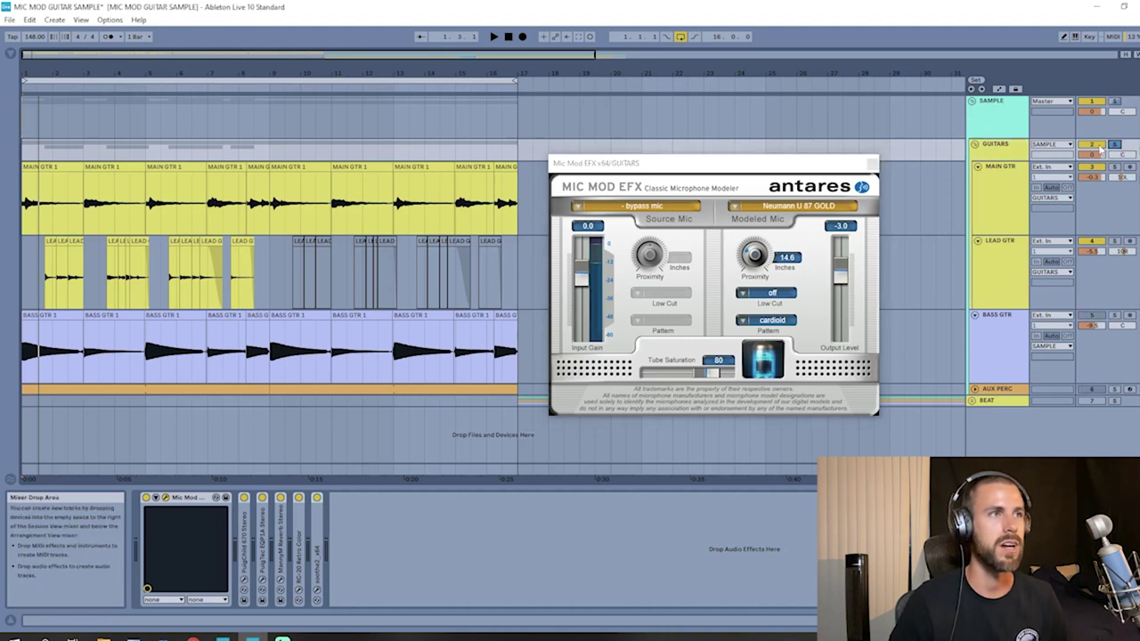
pyautogui.press('space')
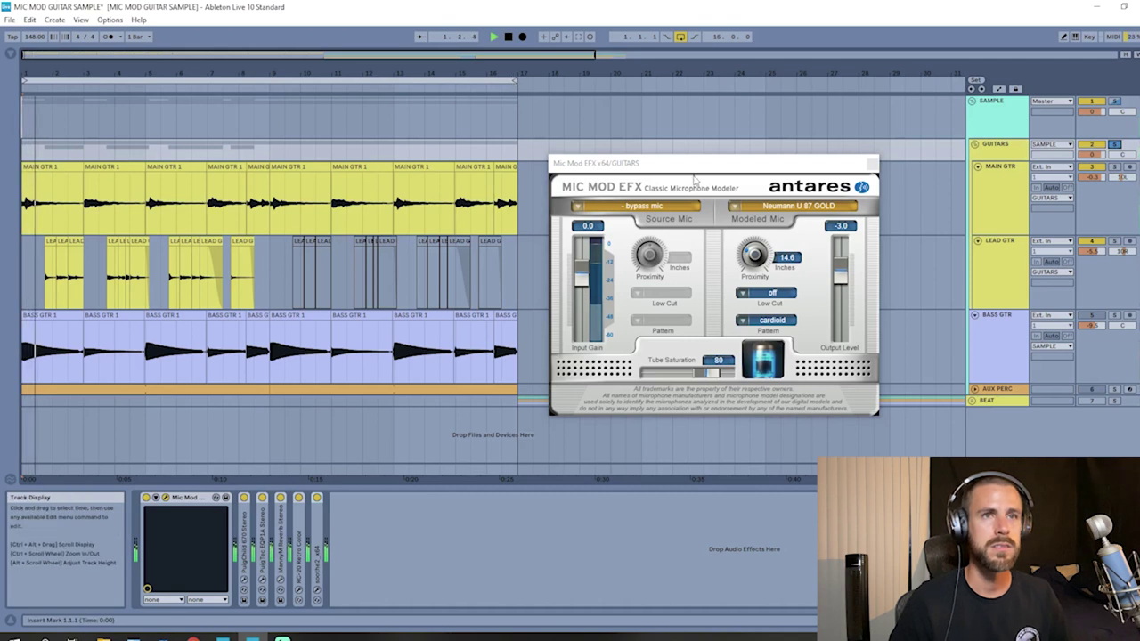
pyautogui.click(788, 321)
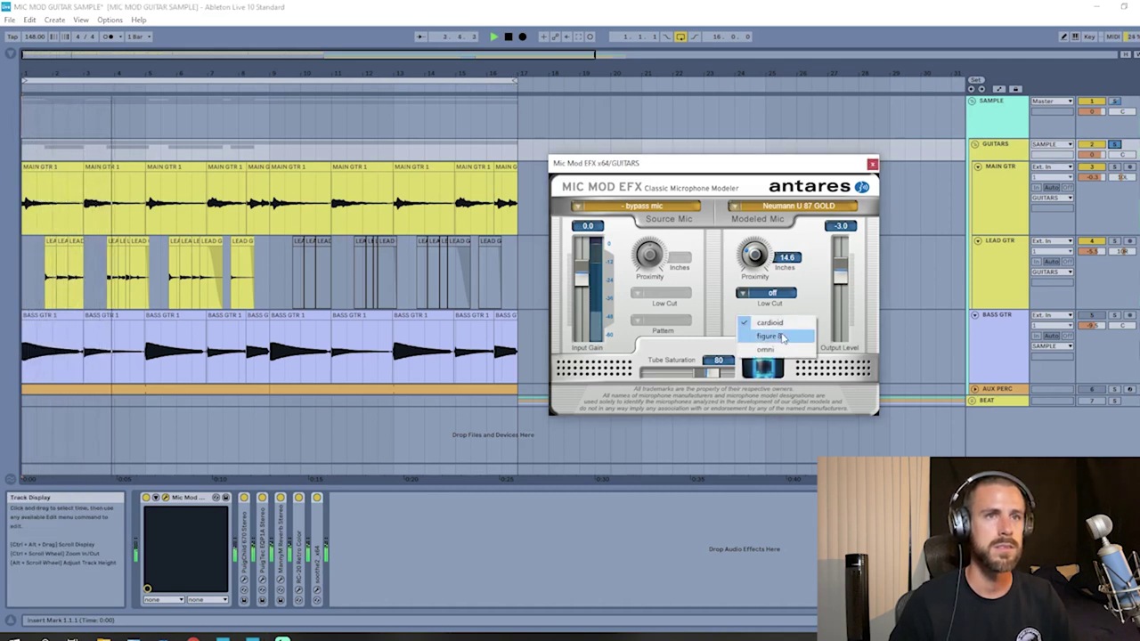
pyautogui.click(777, 335)
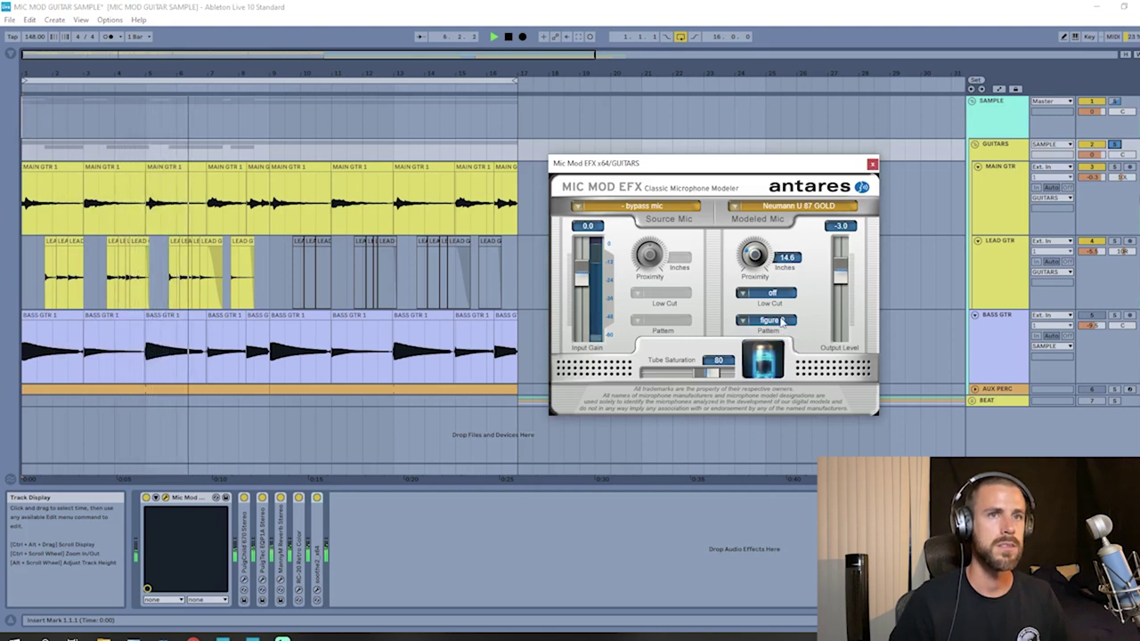
pyautogui.click(781, 323)
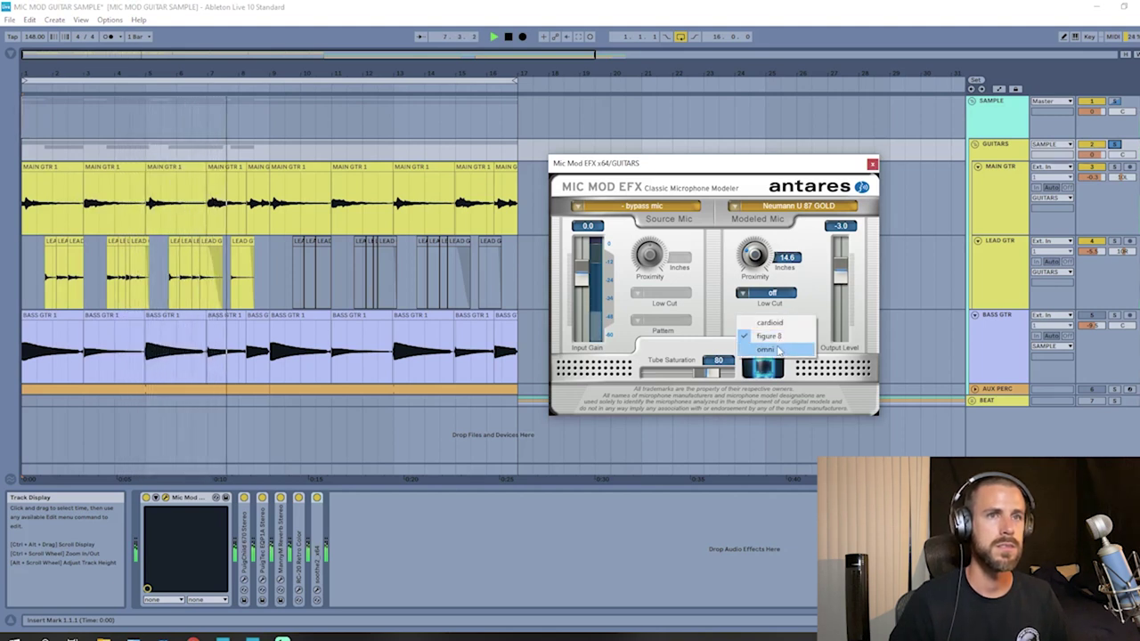
pyautogui.click(775, 349)
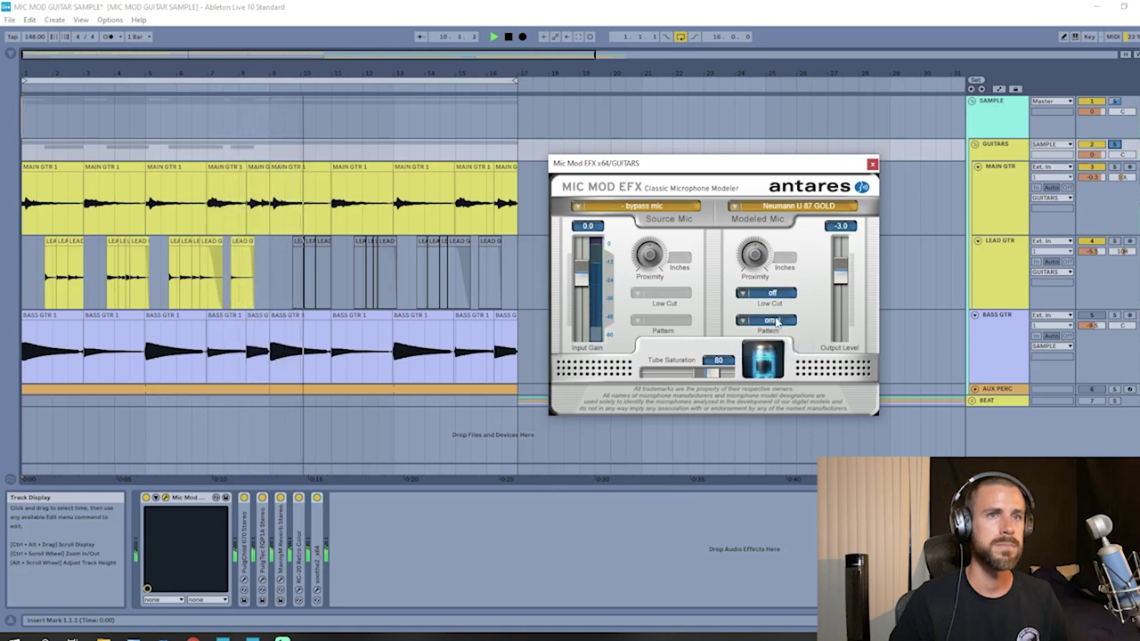
# - Try the cardioid pattern on the modeled mic, then settle on figure 8
pyautogui.click(773, 320)
pyautogui.click(771, 323)
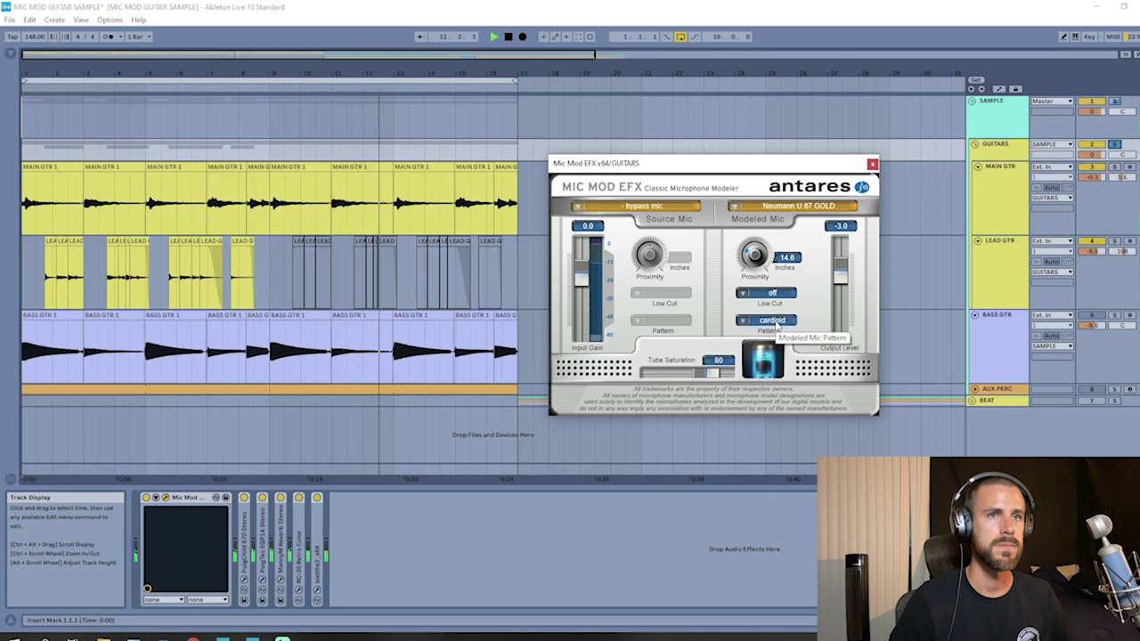
pyautogui.click(773, 322)
pyautogui.click(771, 337)
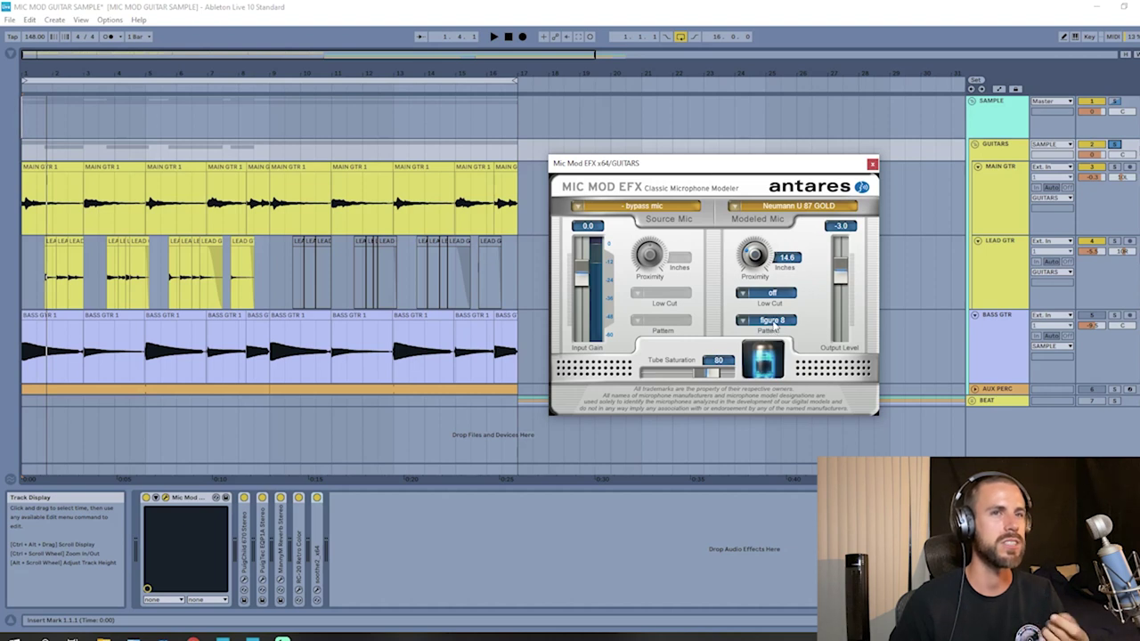
pyautogui.click(771, 322)
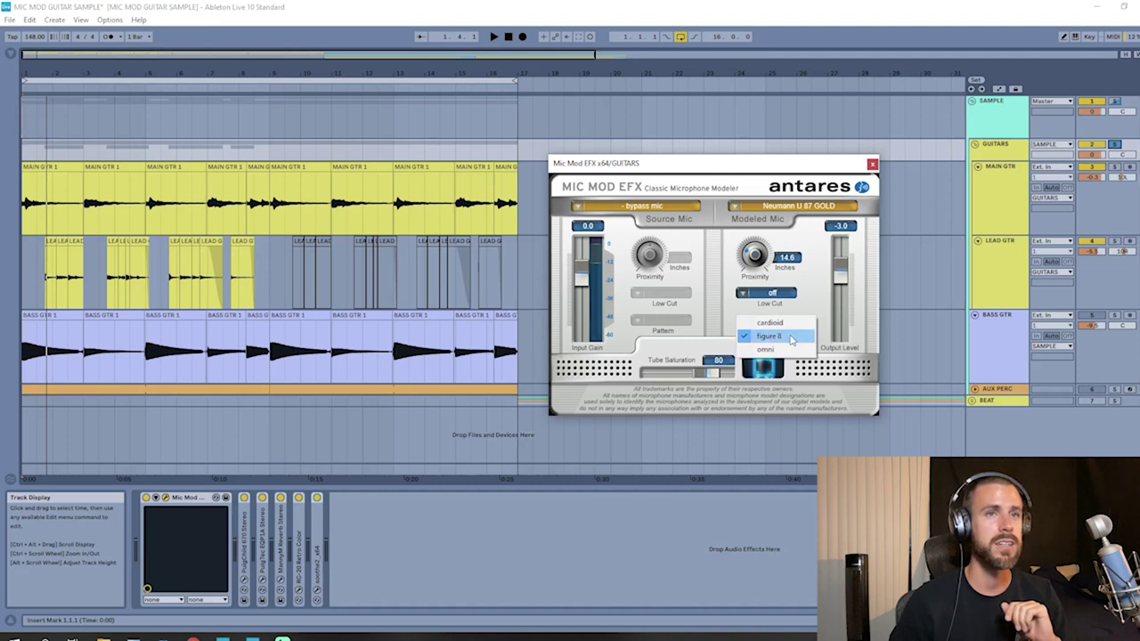
# - Keep figure 8 and, during playback, sweep mic proximity from 13 inches down to almost zero
pyautogui.click(791, 340)
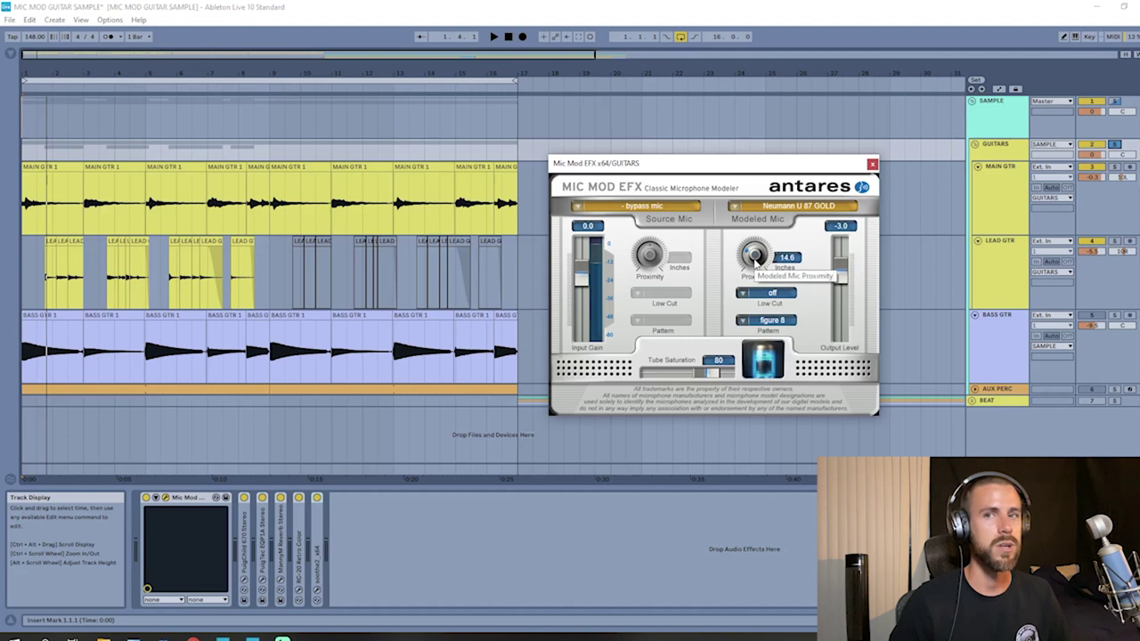
pyautogui.press('space')
pyautogui.moveTo(754, 256); pyautogui.dragTo(771, 255)
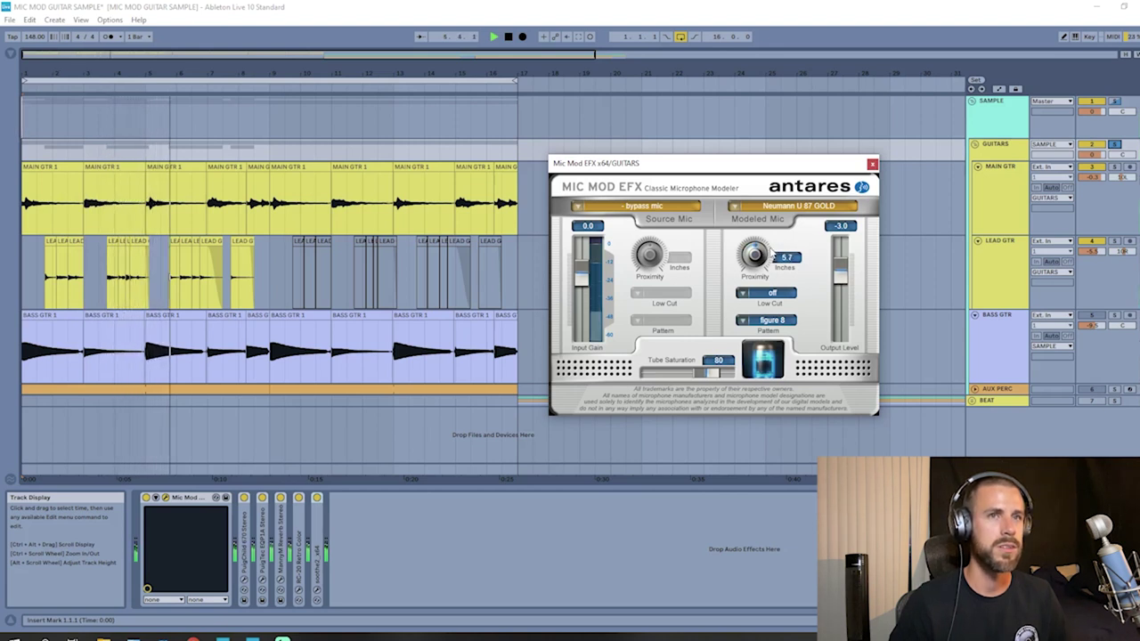
pyautogui.moveTo(771, 254); pyautogui.dragTo(777, 242)
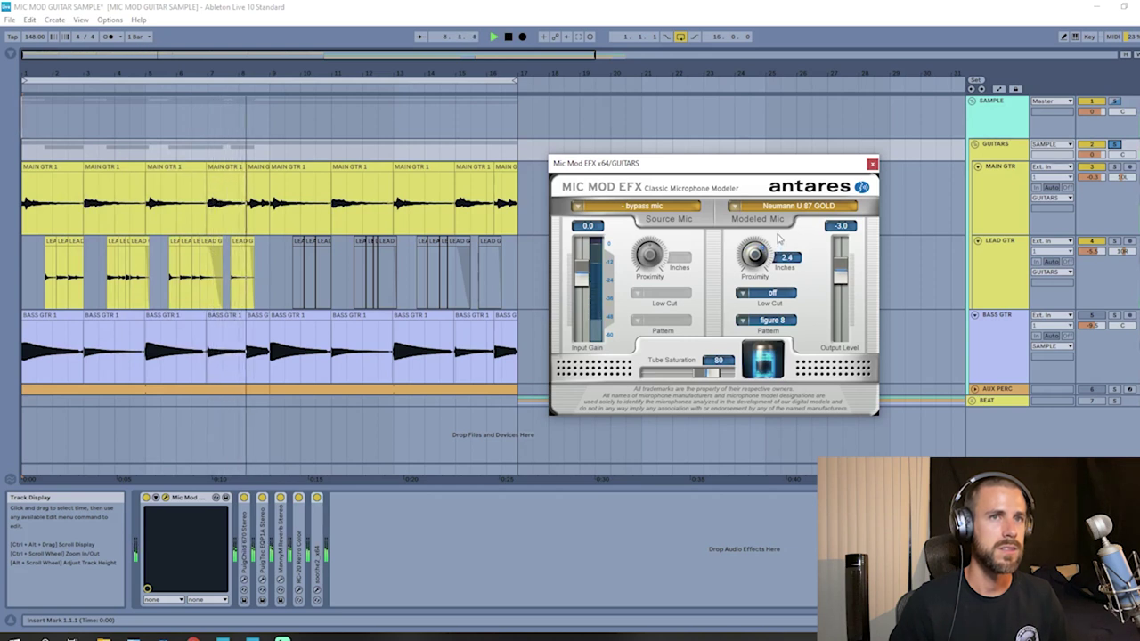
pyautogui.moveTo(777, 238); pyautogui.dragTo(779, 224)
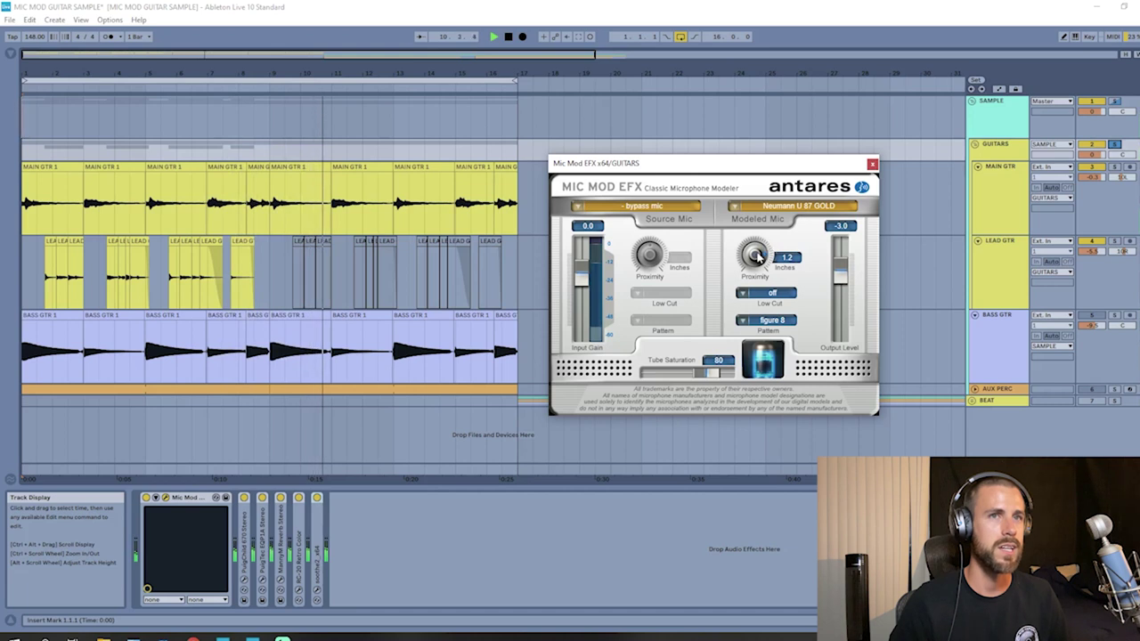
pyautogui.moveTo(757, 255); pyautogui.dragTo(759, 227)
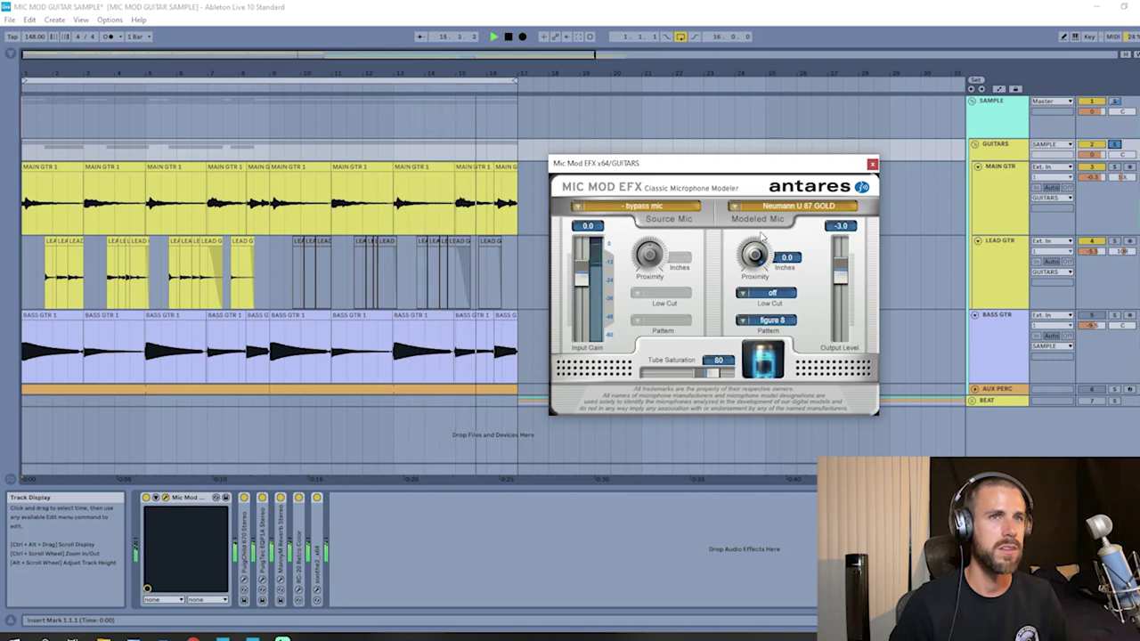
# - Push proximity out to about 30 inches, back to 13.5, and return to cardioid
pyautogui.moveTo(754, 253); pyautogui.dragTo(746, 318)
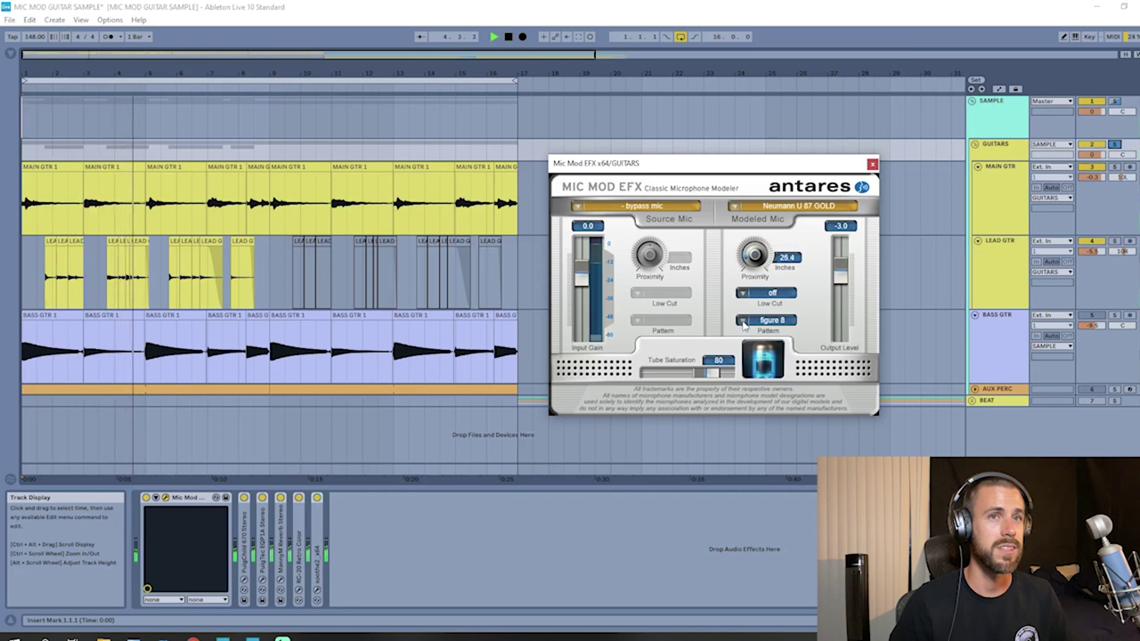
pyautogui.moveTo(746, 318); pyautogui.dragTo(743, 331)
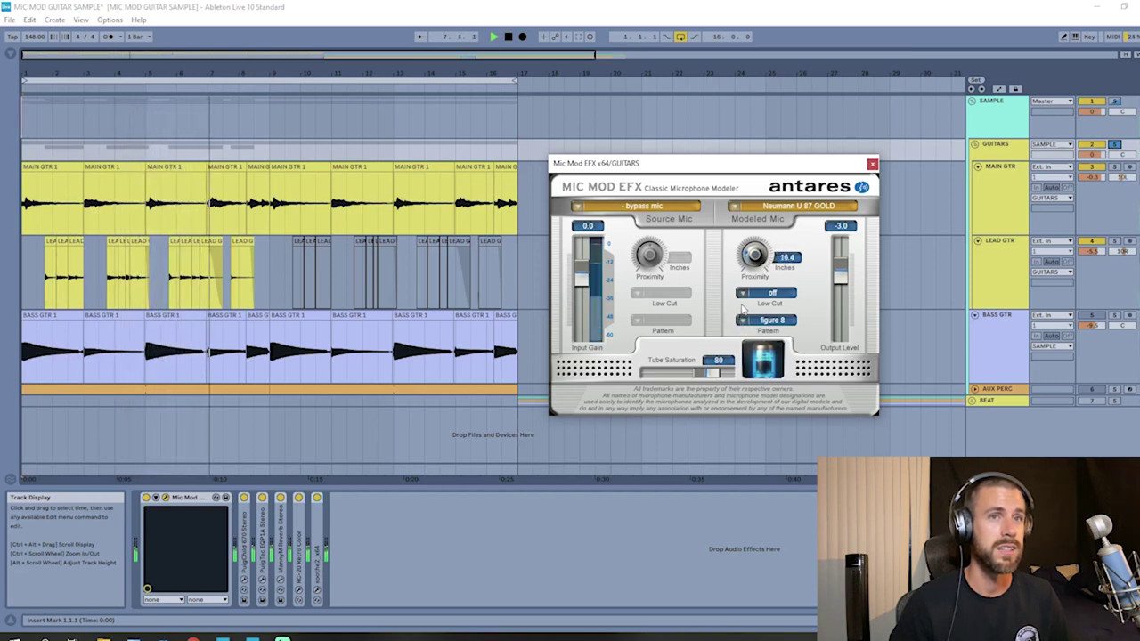
pyautogui.moveTo(743, 332); pyautogui.dragTo(744, 306)
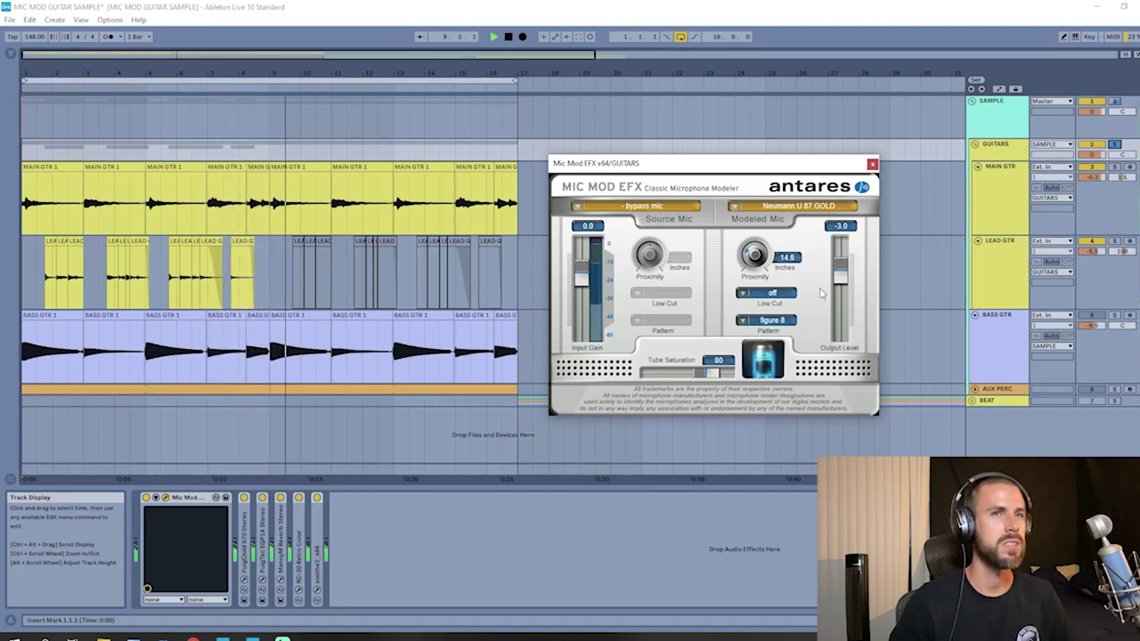
pyautogui.click(773, 320)
pyautogui.click(770, 322)
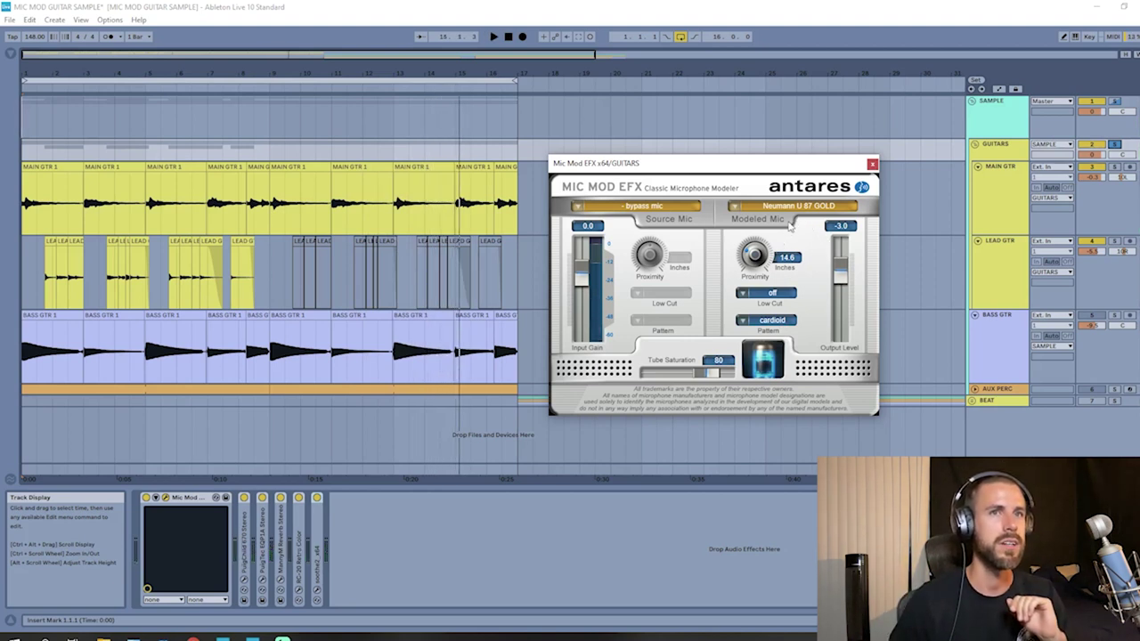
# - Play from the start, model a Sony C800G, and set proximity to about 11.3 inches
pyautogui.click(1001, 153)
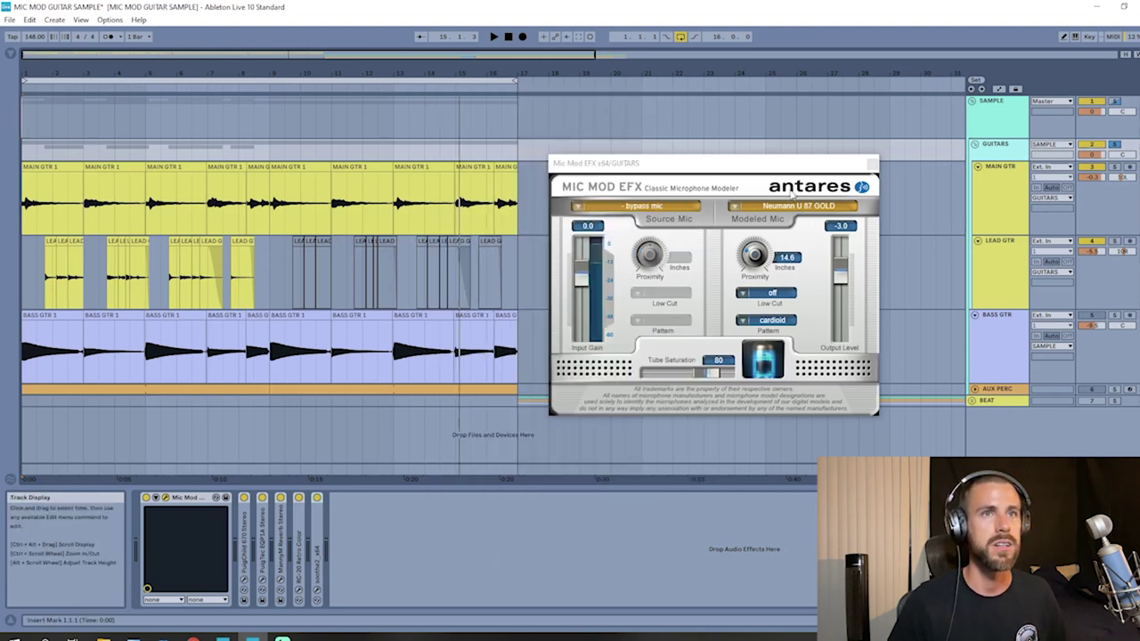
pyautogui.press('space')
pyautogui.click(795, 206)
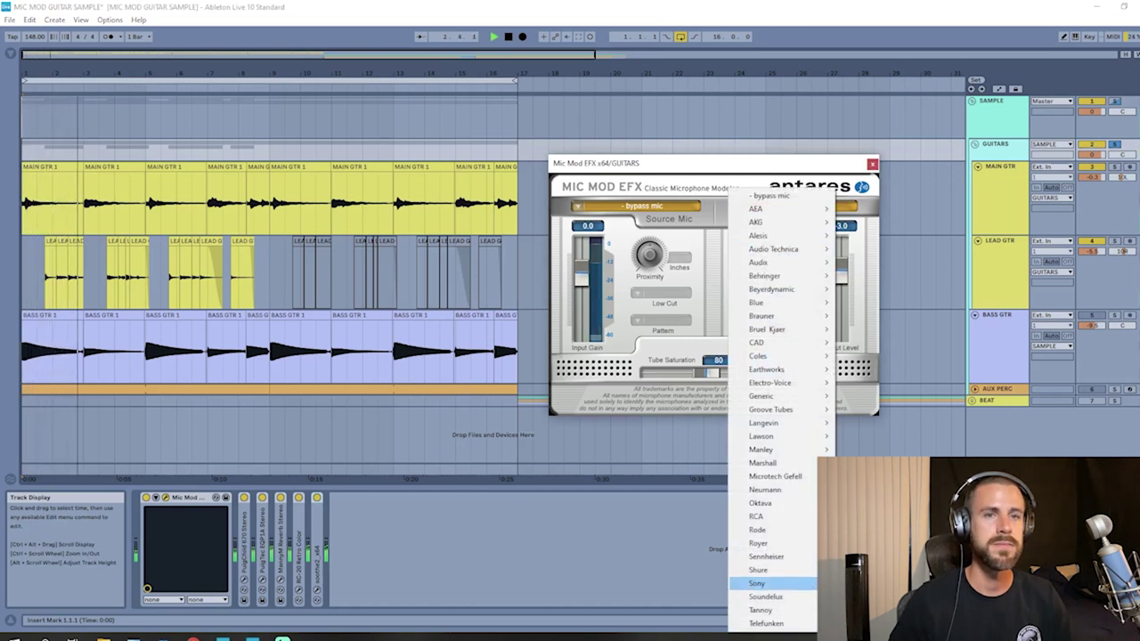
pyautogui.click(855, 583)
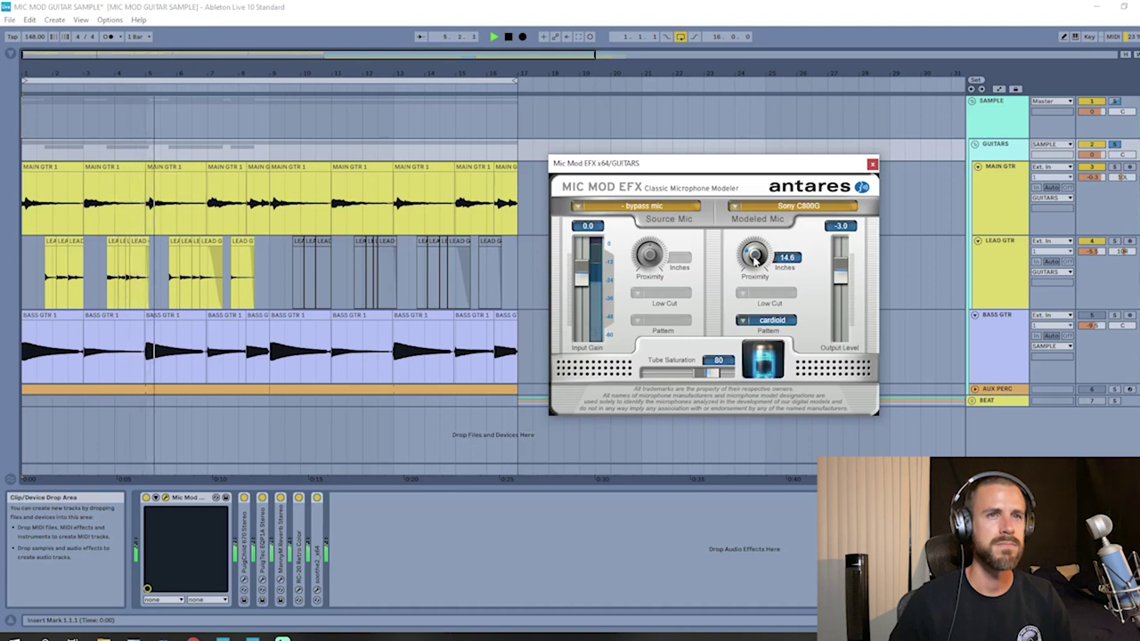
pyautogui.moveTo(755, 259); pyautogui.dragTo(761, 255)
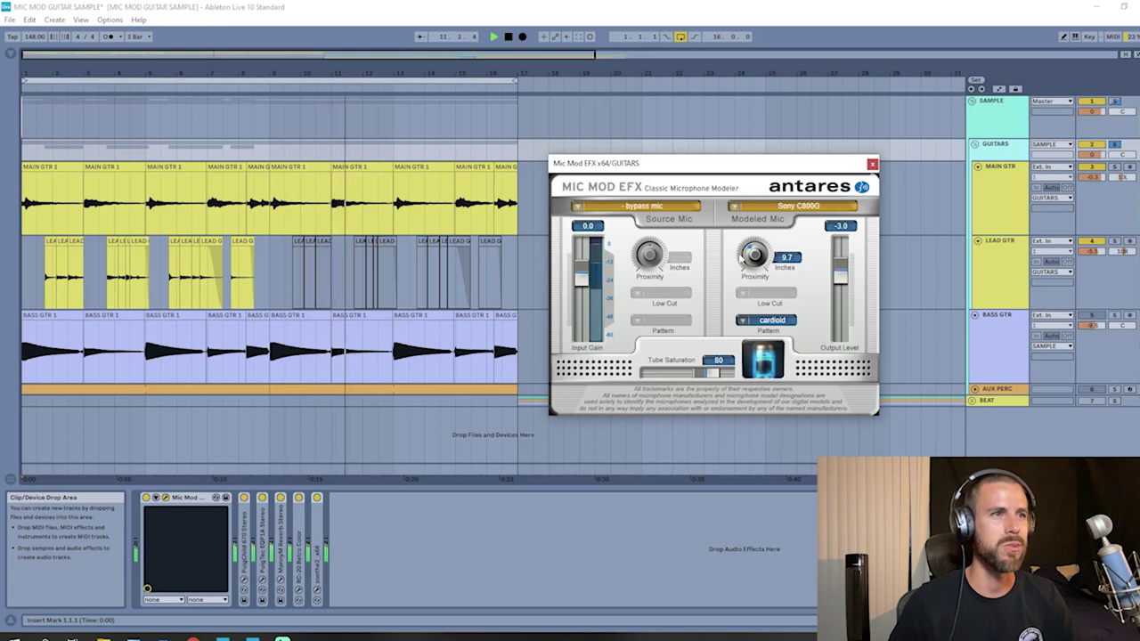
pyautogui.moveTo(753, 256); pyautogui.dragTo(759, 279)
# - Compare pickup patterns on the Sony model, ending on omni
pyautogui.click(771, 319)
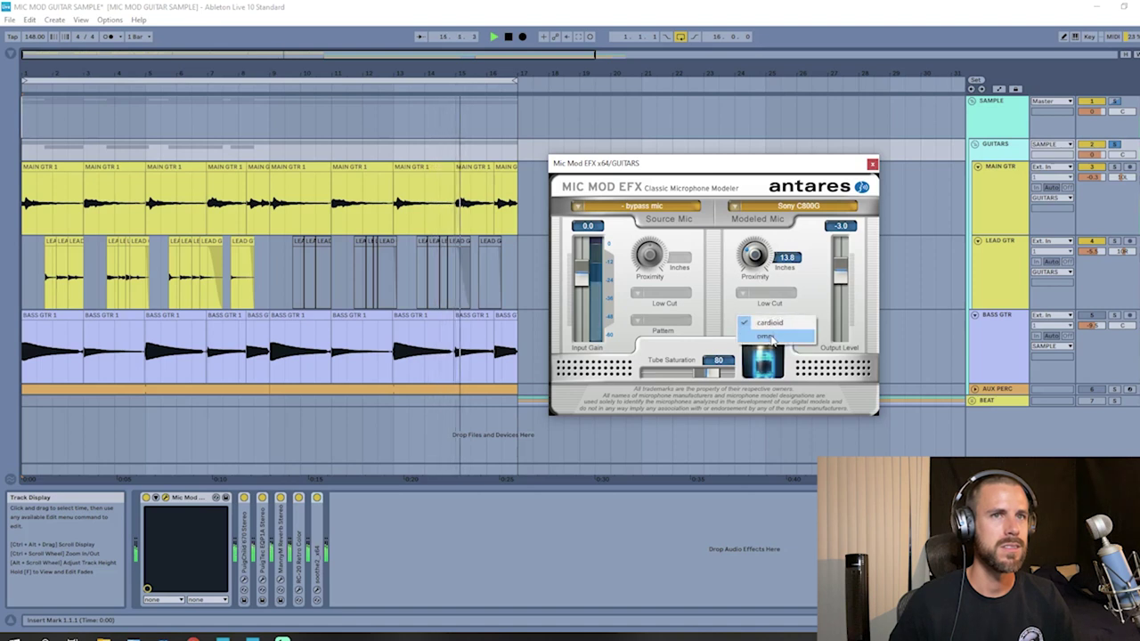
pyautogui.click(768, 336)
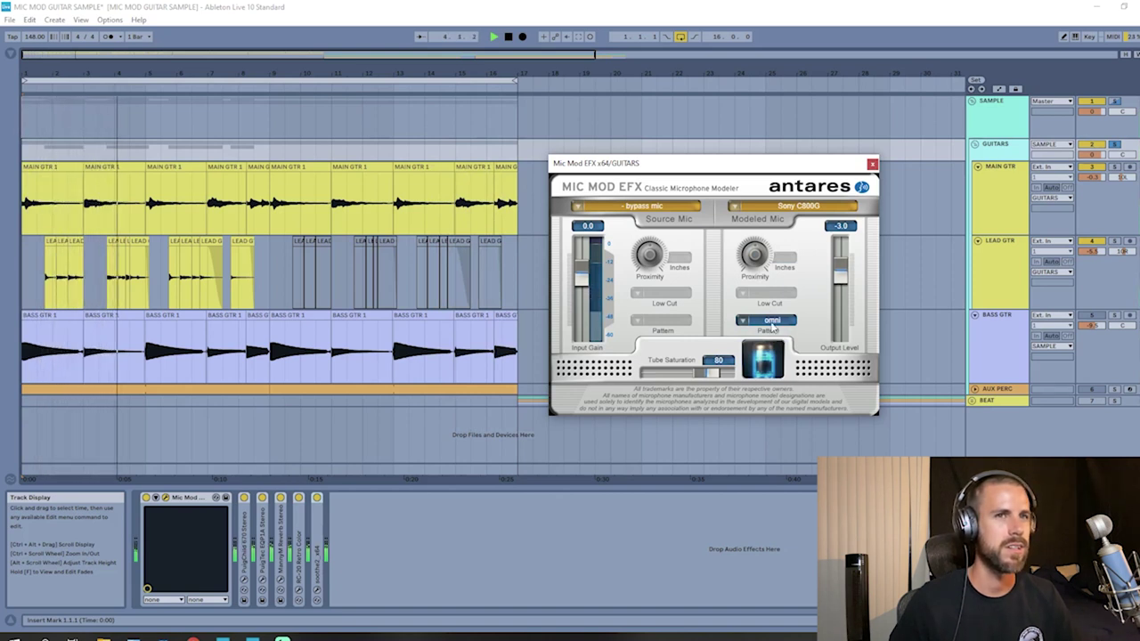
pyautogui.click(772, 326)
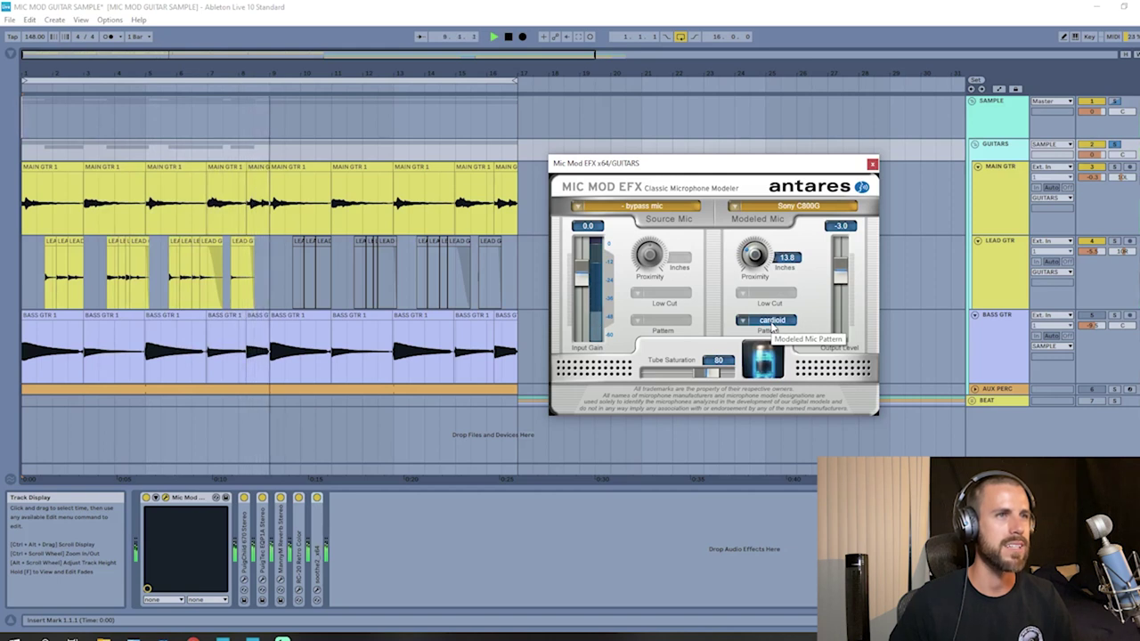
pyautogui.click(771, 326)
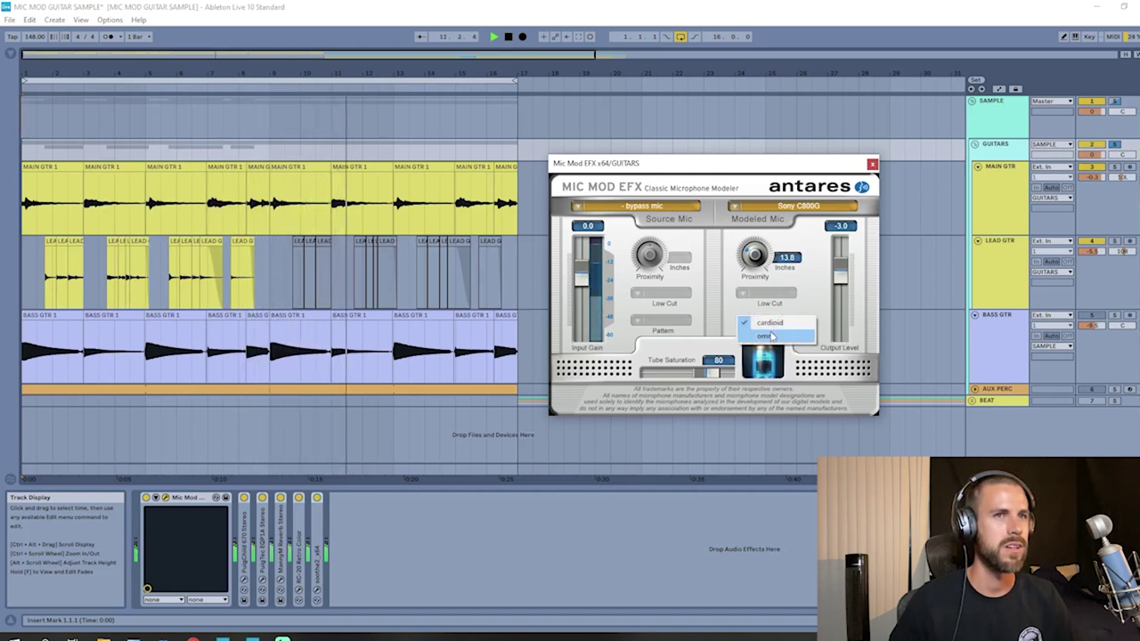
pyautogui.click(771, 336)
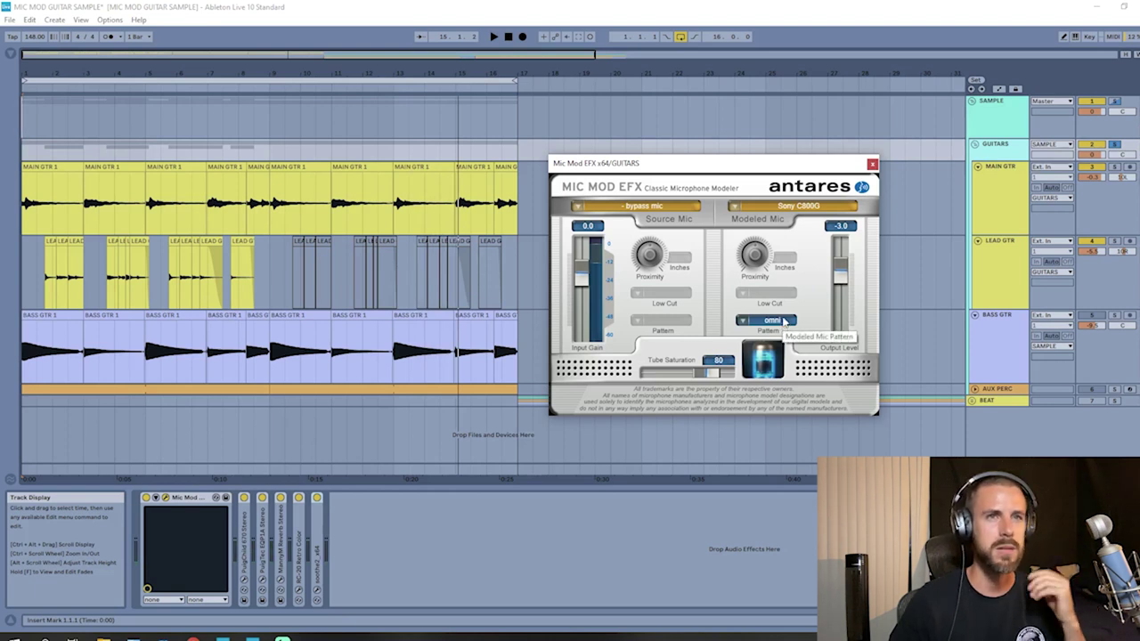
pyautogui.click(757, 205)
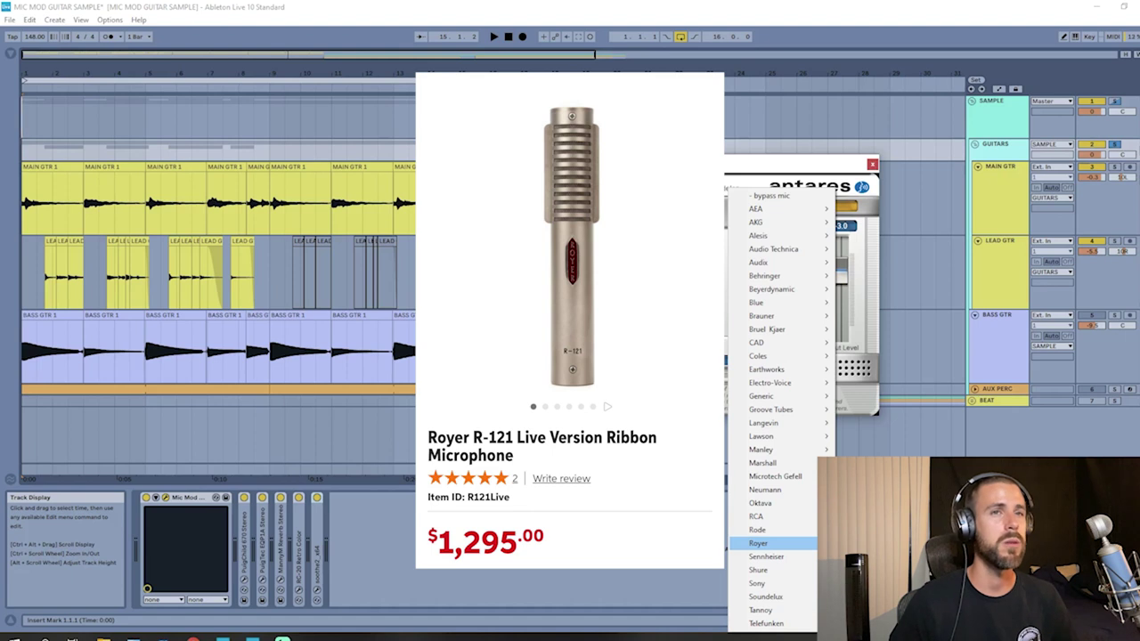
# - Model a Royer R-121 ribbon mic on the guitar bus and play it back
pyautogui.click(868, 543)
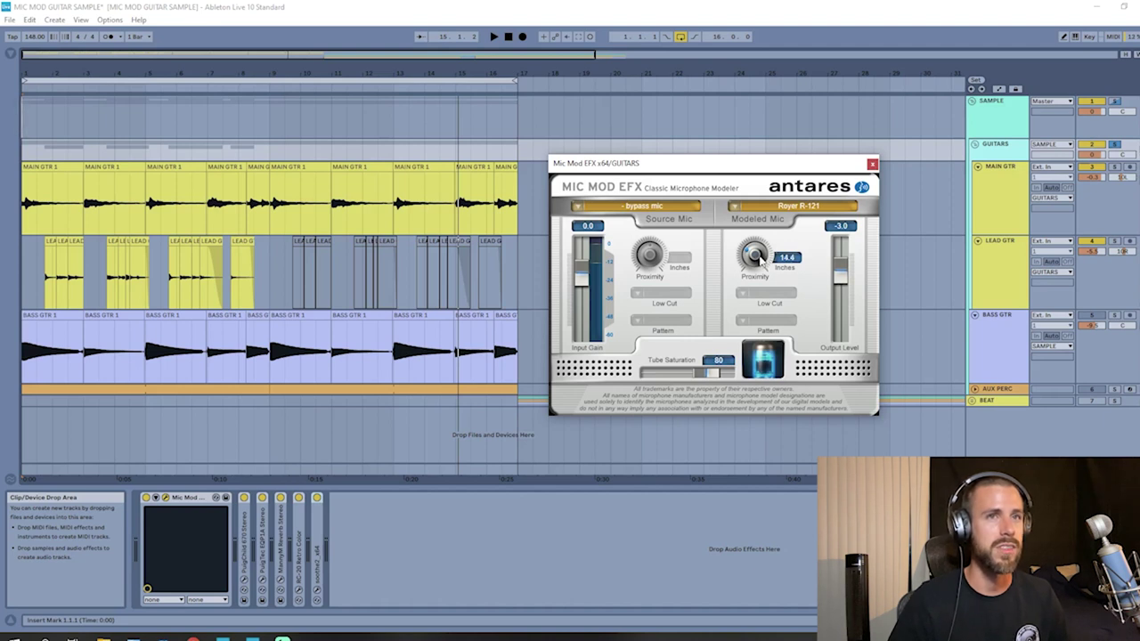
pyautogui.press('space')
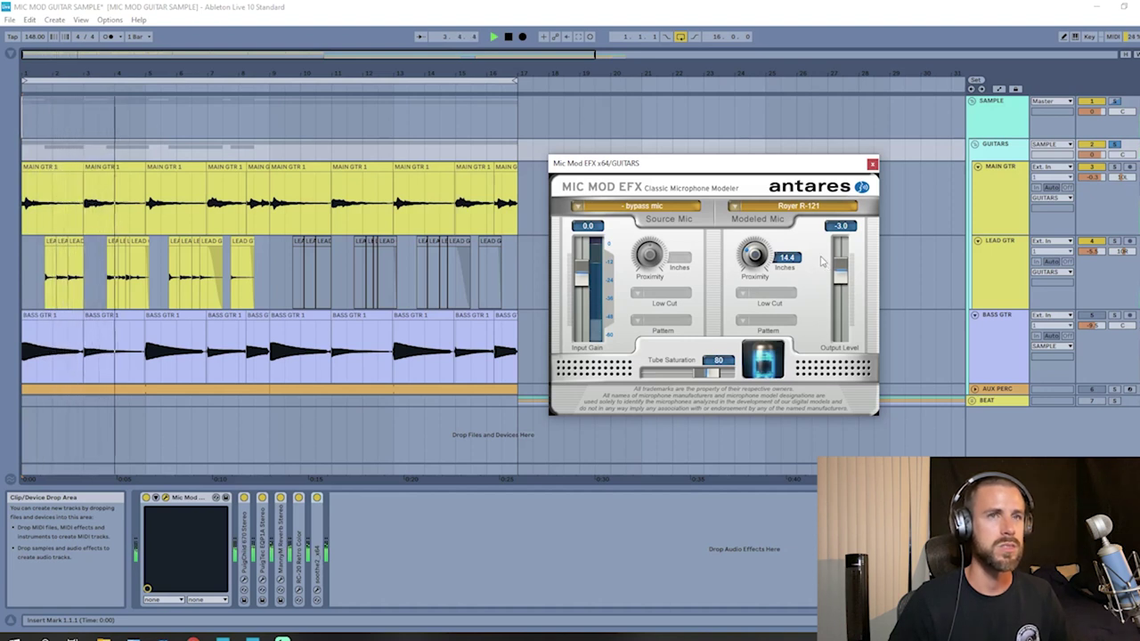
pyautogui.click(804, 207)
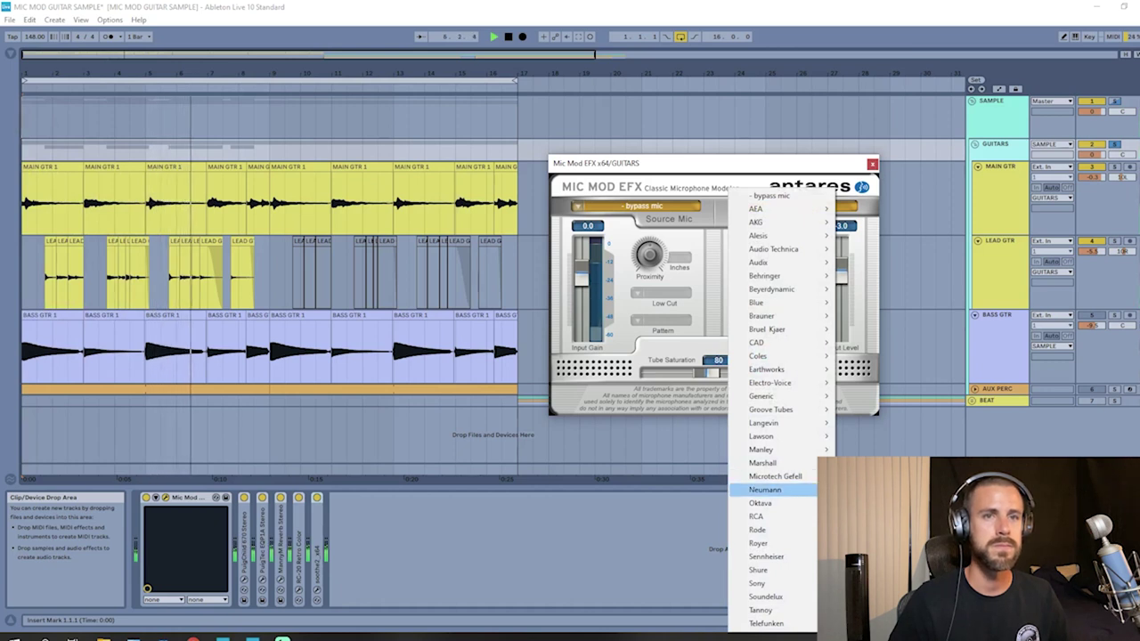
# - Switch the guitar bus's modeled mic to a Neumann U 87 GOLD on the omni pattern
pyautogui.click(873, 534)
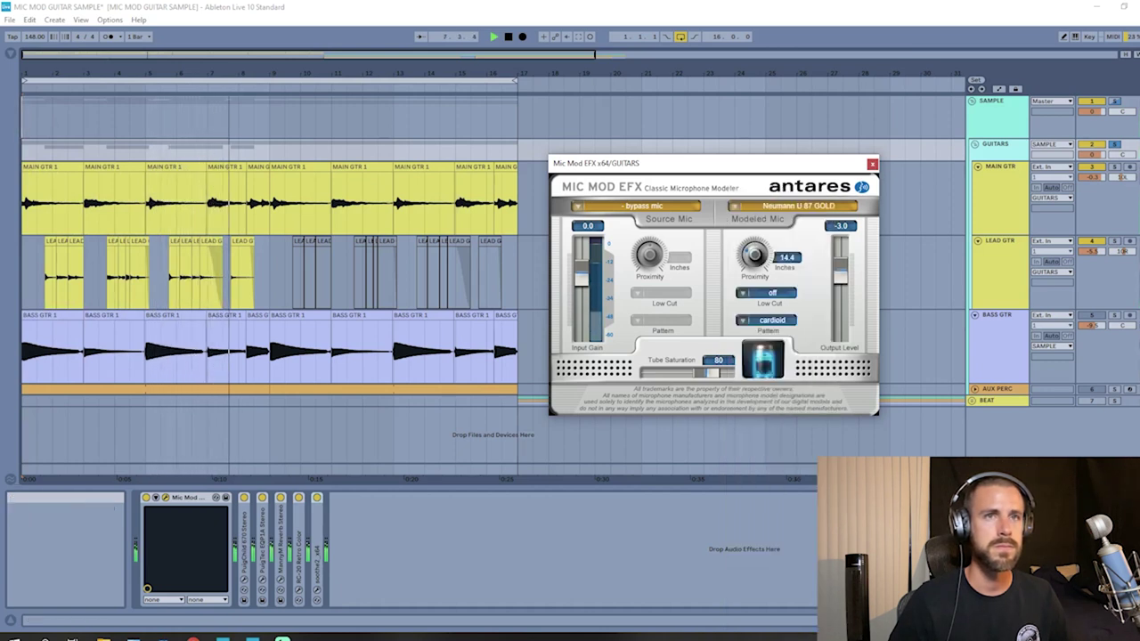
pyautogui.click(773, 323)
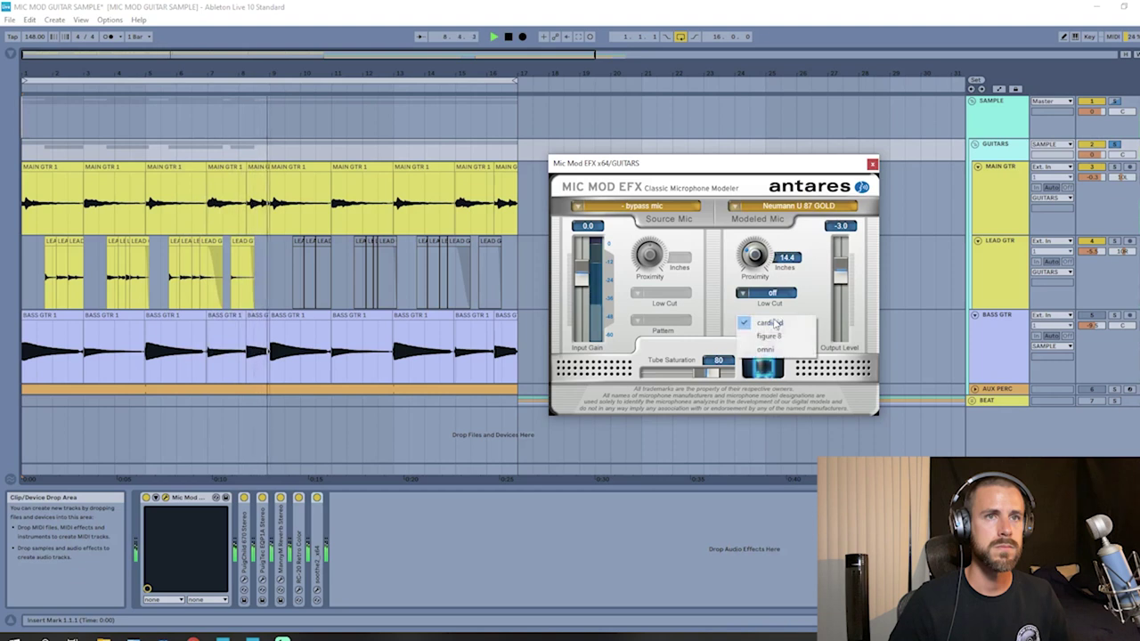
pyautogui.click(765, 350)
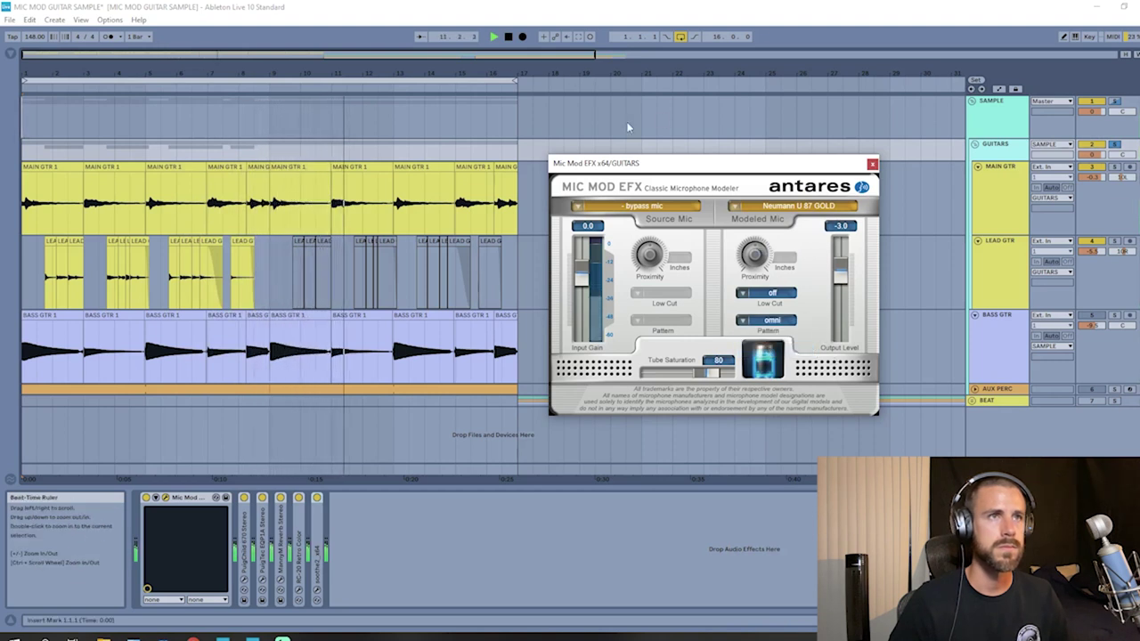
pyautogui.click(804, 207)
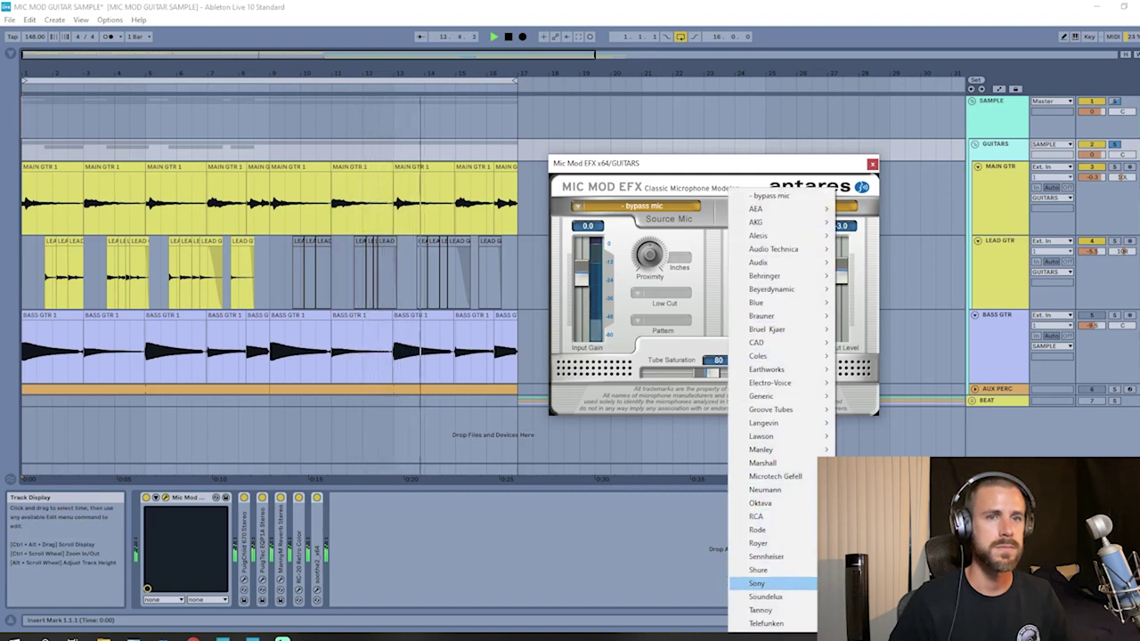
# - Go back to the Sony C800G model and change its pattern to omni
pyautogui.click(851, 583)
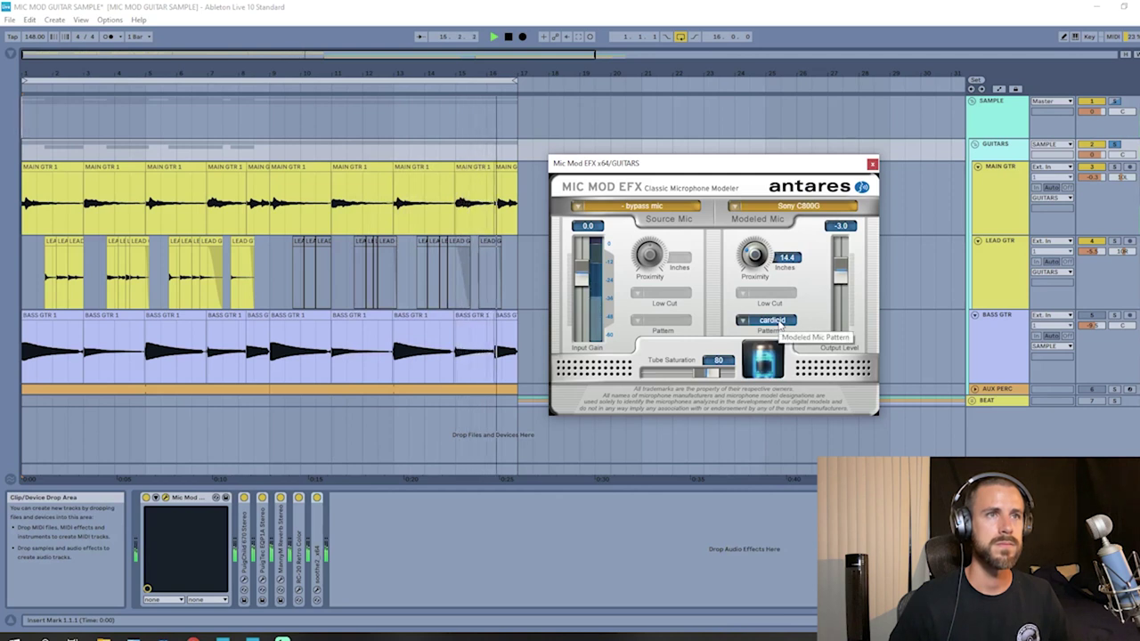
pyautogui.click(775, 322)
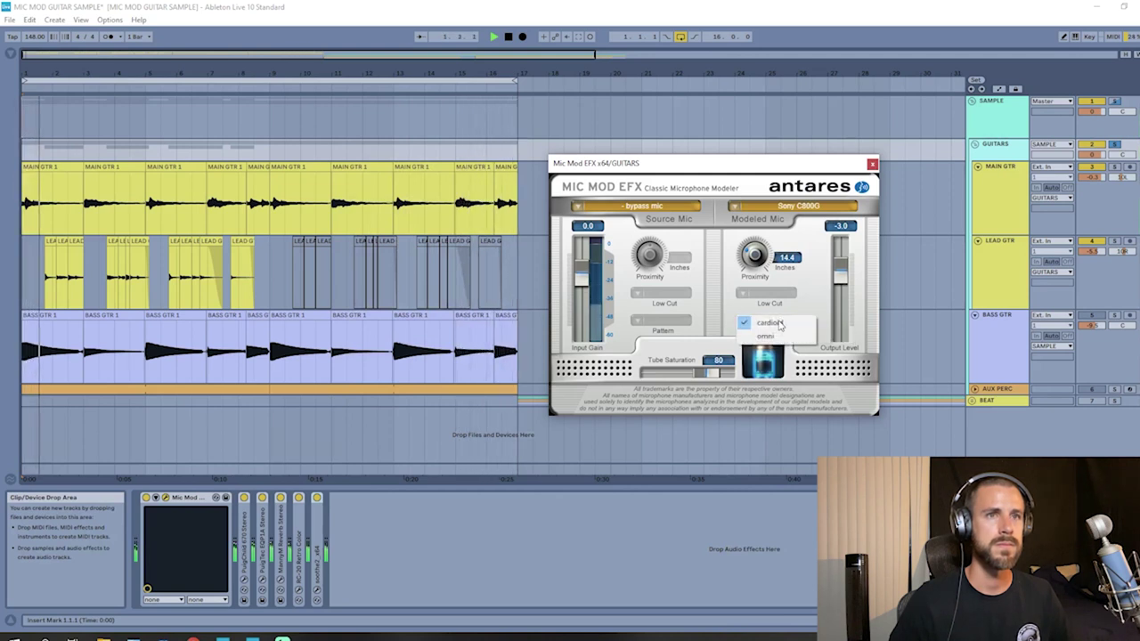
pyautogui.click(780, 338)
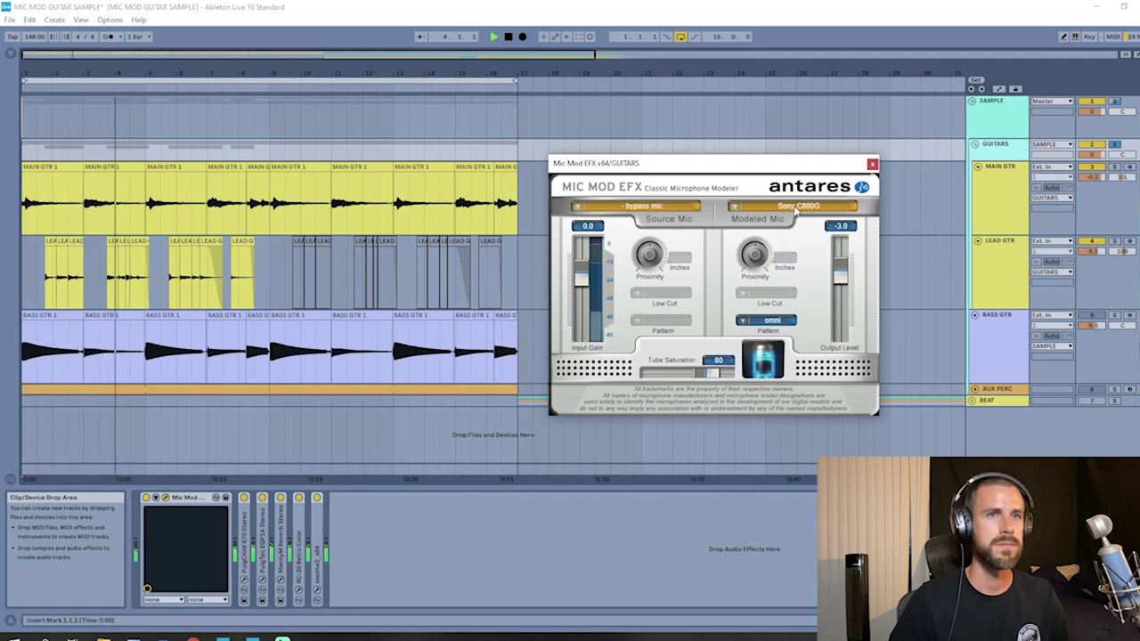
pyautogui.click(799, 207)
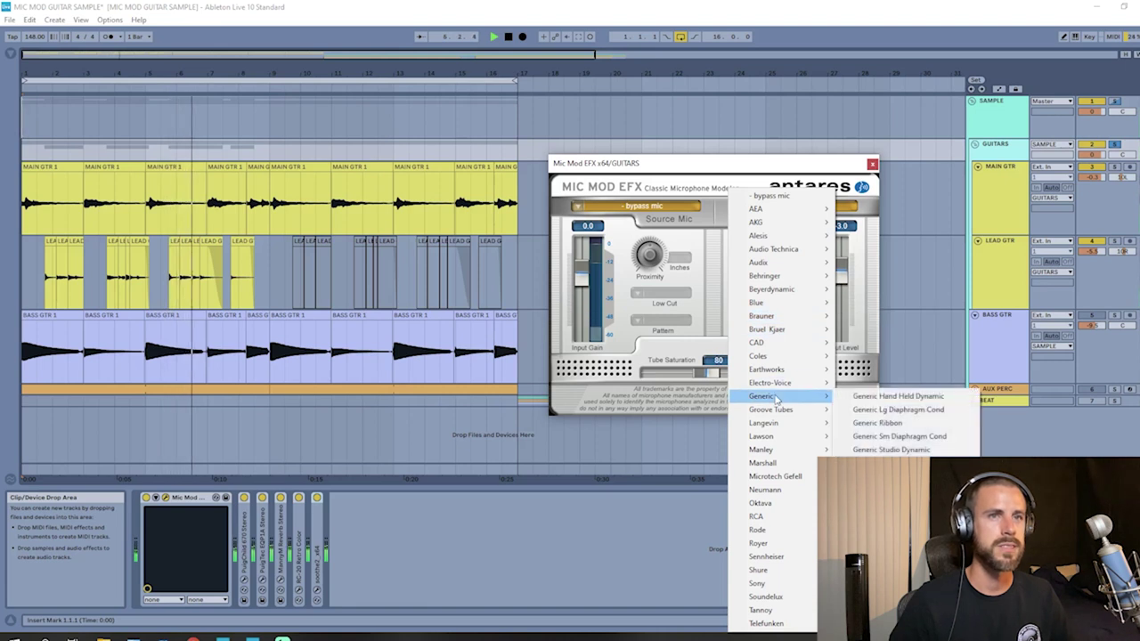
pyautogui.moveTo(774, 222)
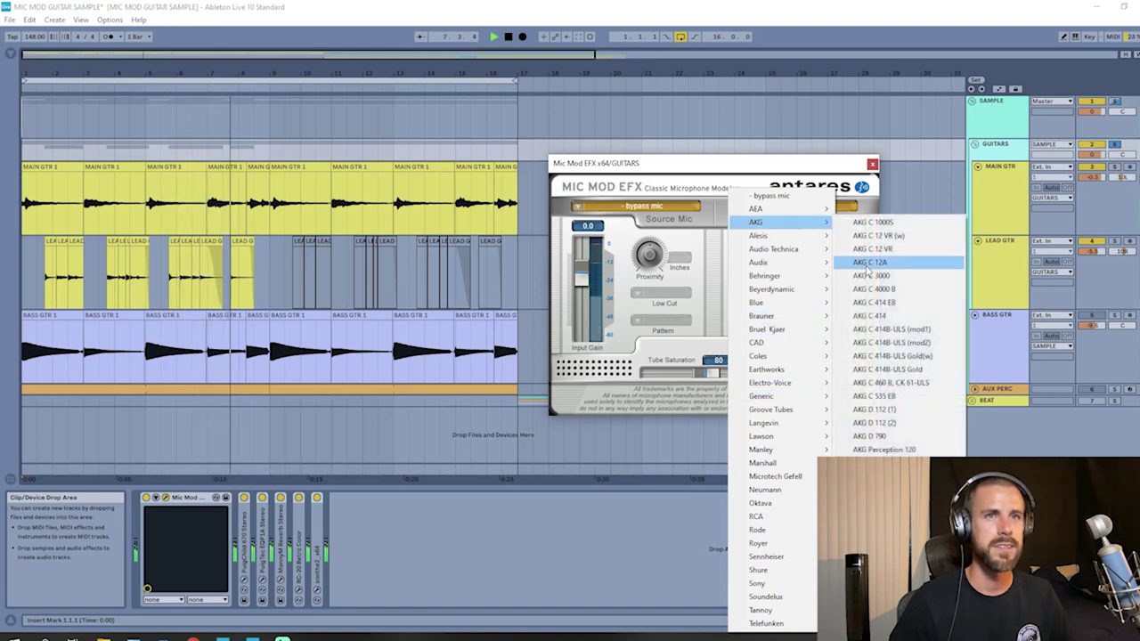
# - Model an AKG C 414, try a 150 Hz low cut, then reset it to 0 Hz
pyautogui.click(862, 318)
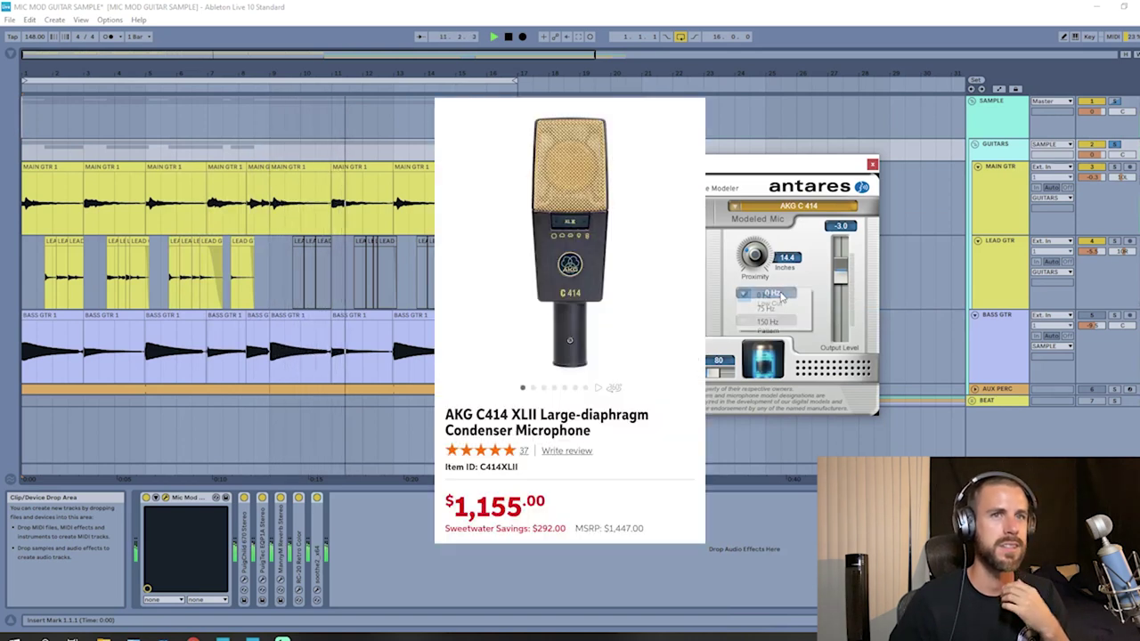
pyautogui.click(779, 294)
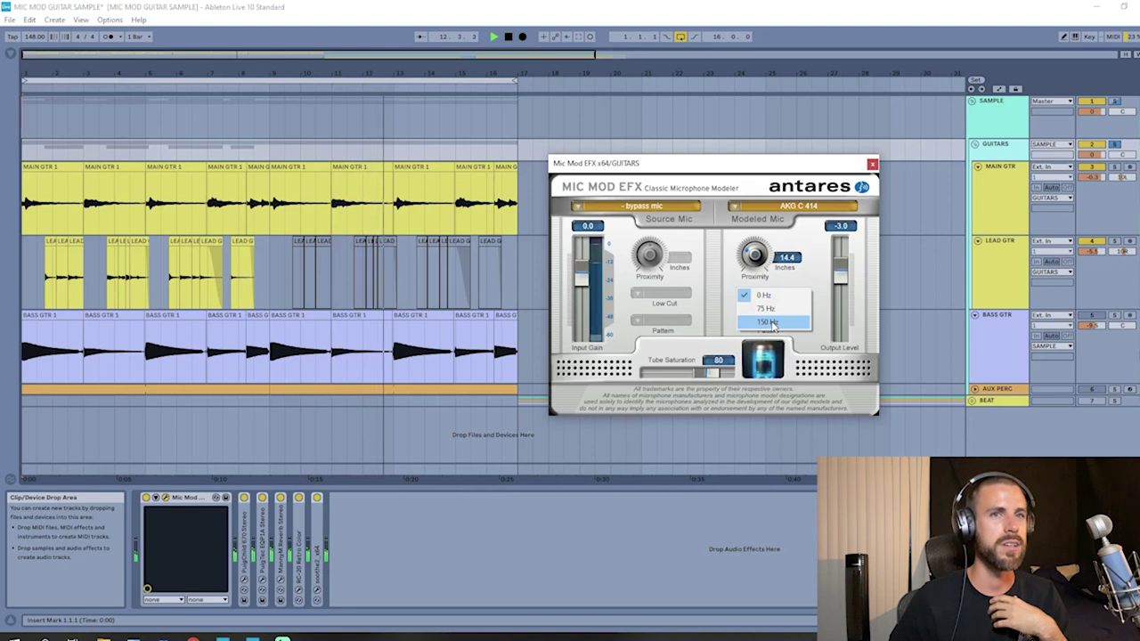
pyautogui.click(771, 322)
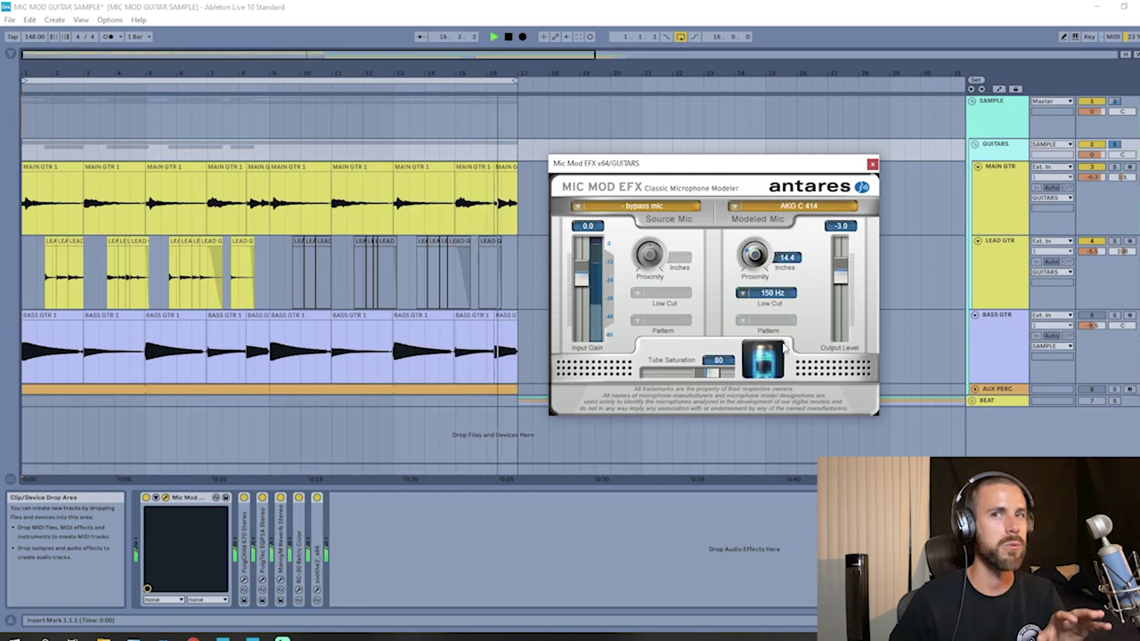
pyautogui.click(771, 293)
pyautogui.click(766, 294)
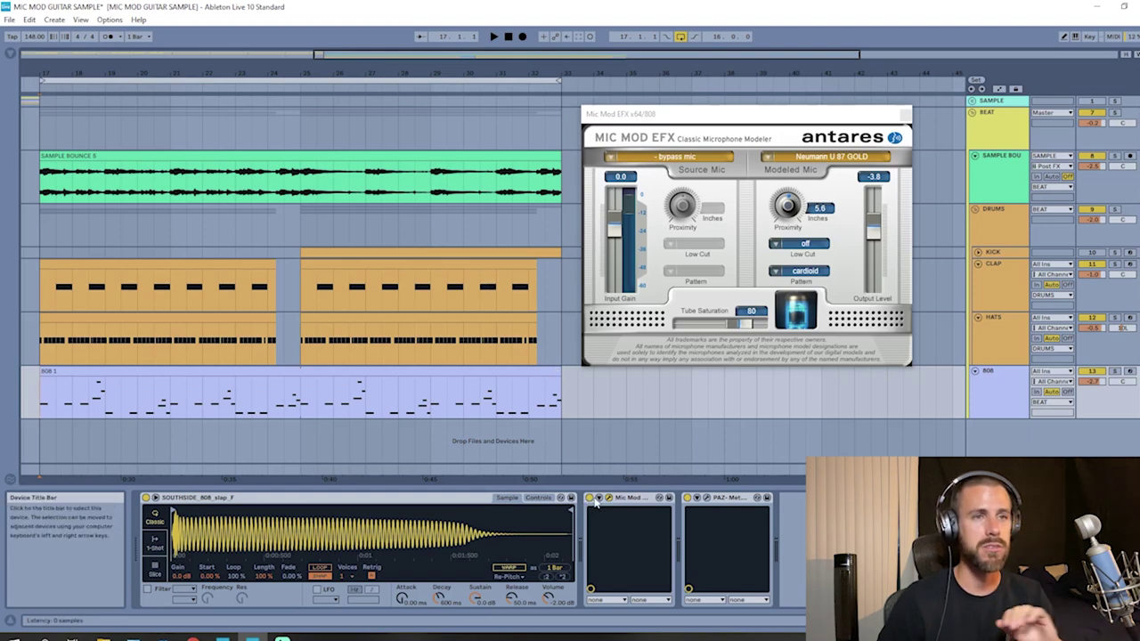
# - Bypass Mic Mod on the 808 and play from the 808 clip
pyautogui.click(590, 498)
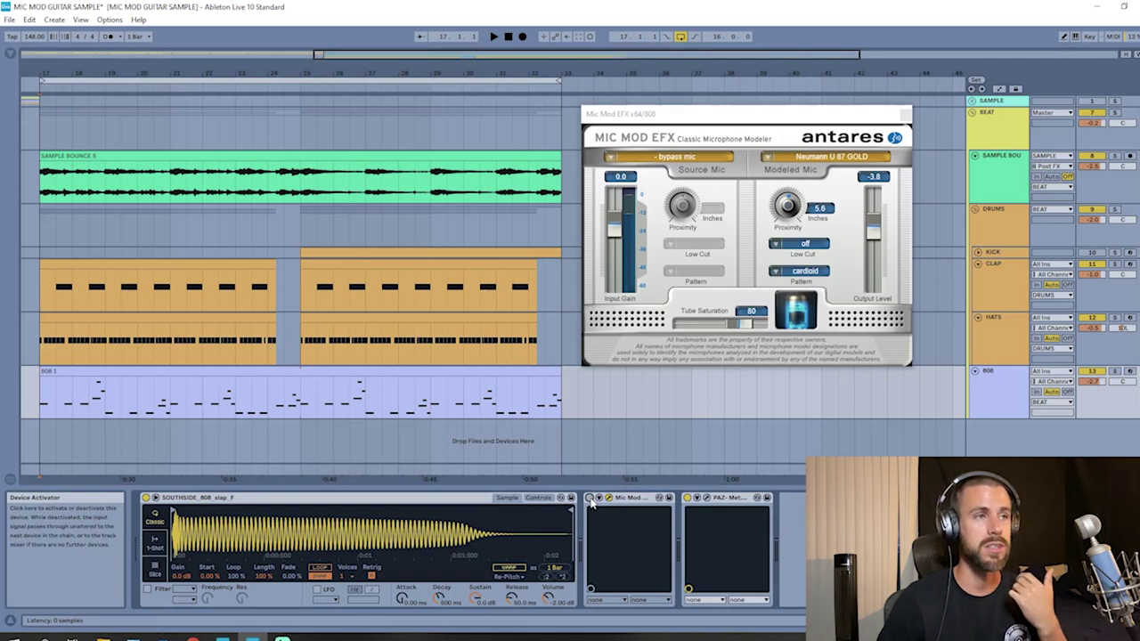
pyautogui.click(554, 401)
pyautogui.press('space')
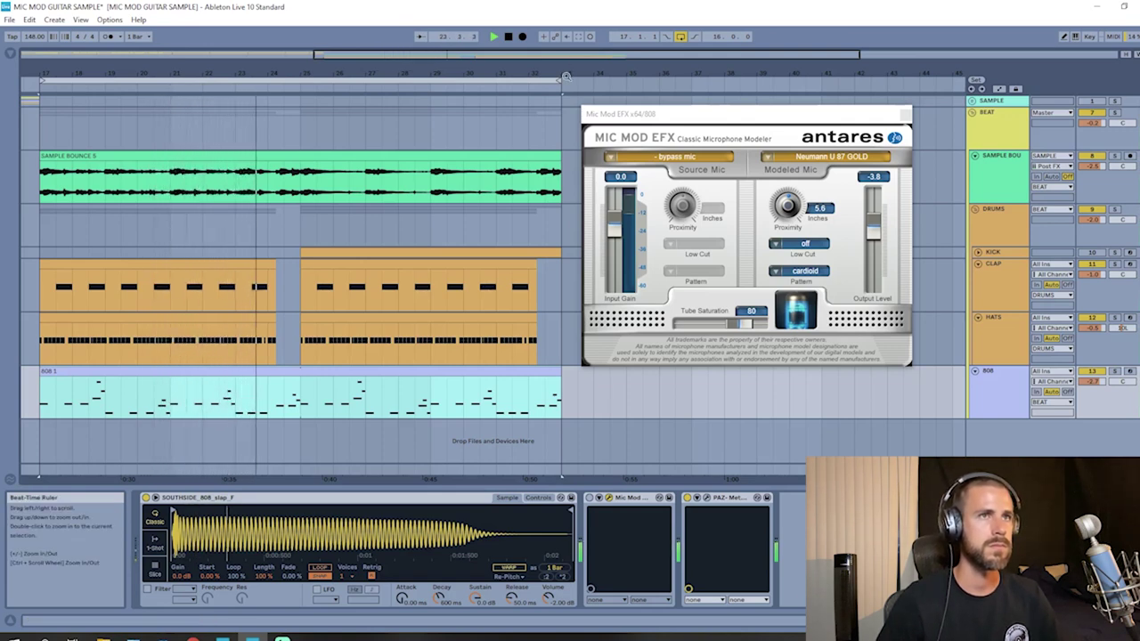
# - Drag the loop end from bar 33 back to bar 25
pyautogui.moveTo(558, 83); pyautogui.dragTo(298, 83)
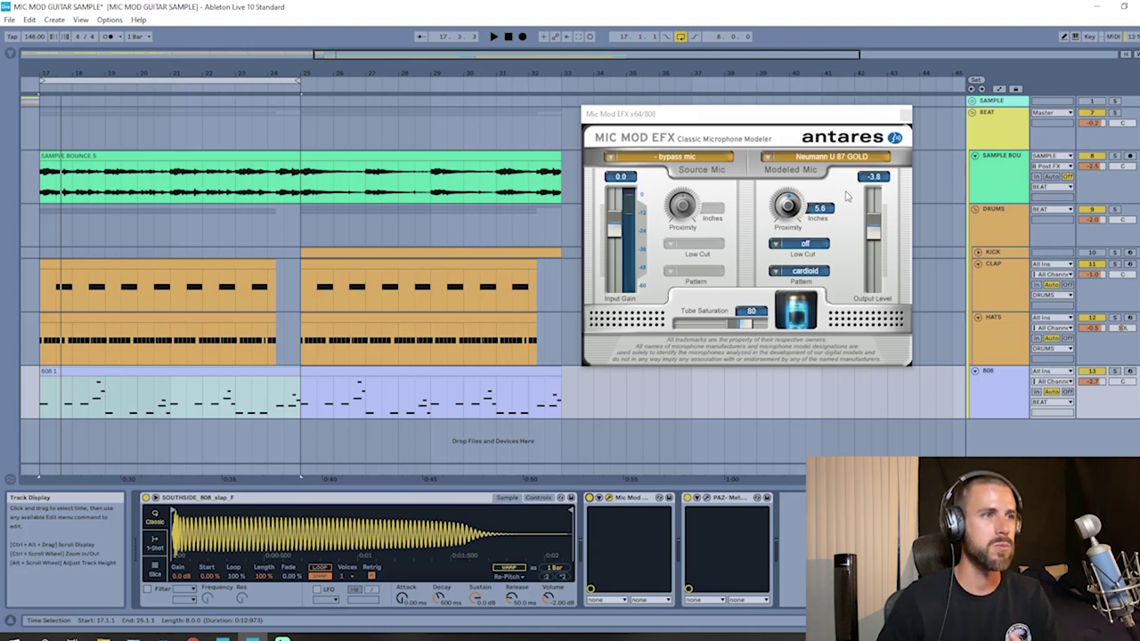
# - Select and play the looped 808 track, modeling a Shure Beta 52 on it
pyautogui.click(975, 398)
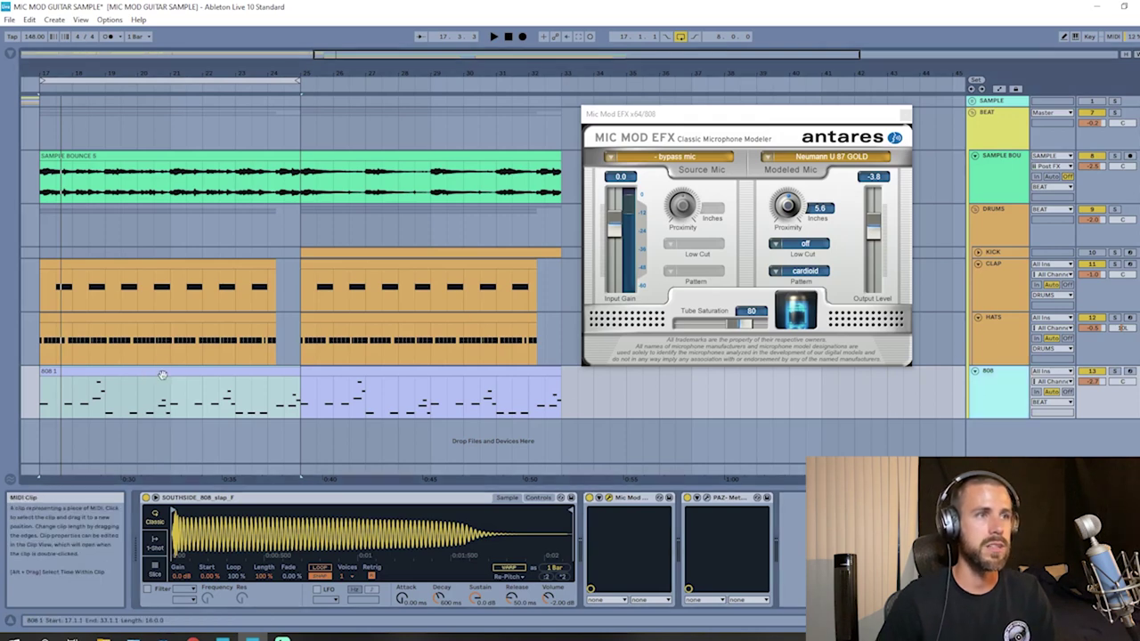
pyautogui.click(980, 392)
pyautogui.press('space')
pyautogui.click(844, 159)
pyautogui.moveTo(791, 533)
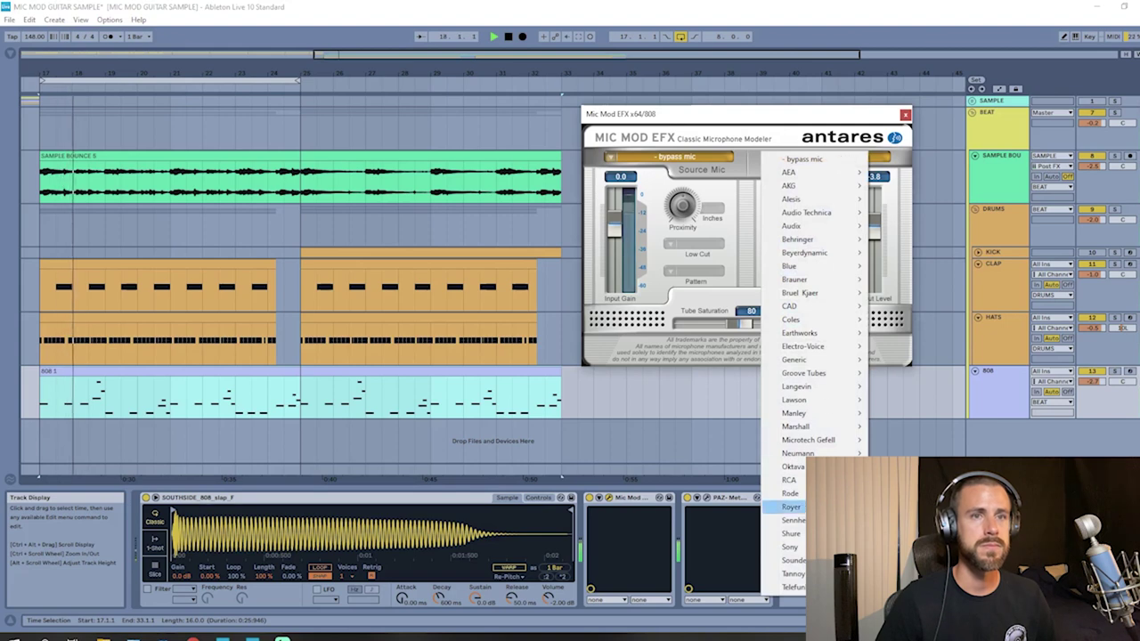
pyautogui.click(909, 359)
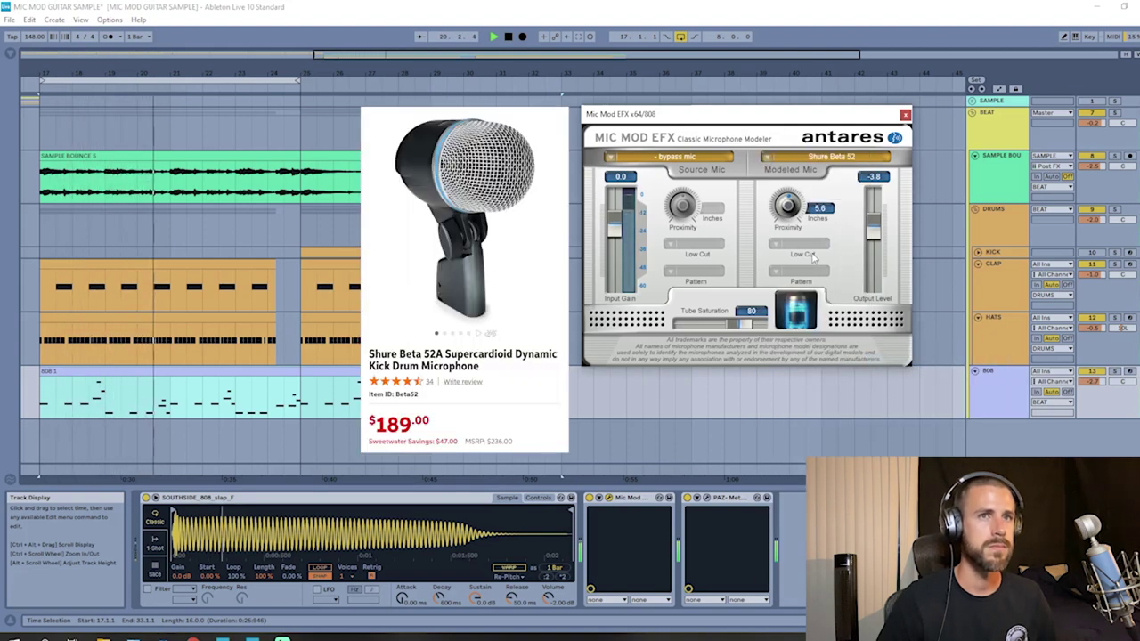
# - Raise the modeled mic proximity to 25 inches, then bring it back to 5.0 inches
pyautogui.scroll(5, 791, 226)
pyautogui.scroll(10, 791, 226)
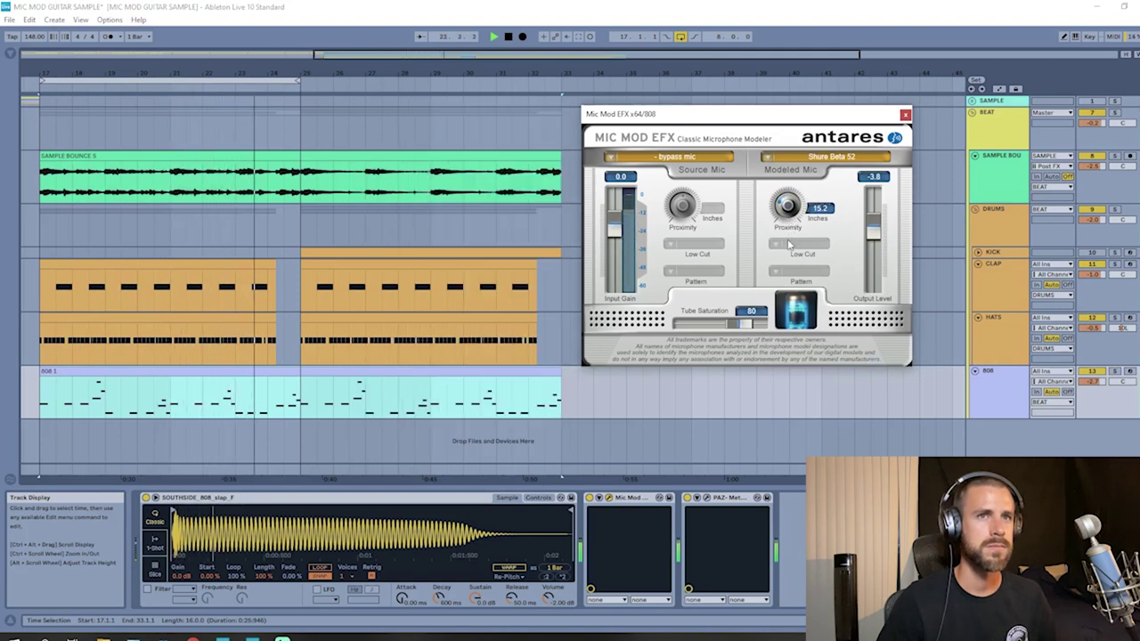
pyautogui.scroll(10, 788, 233)
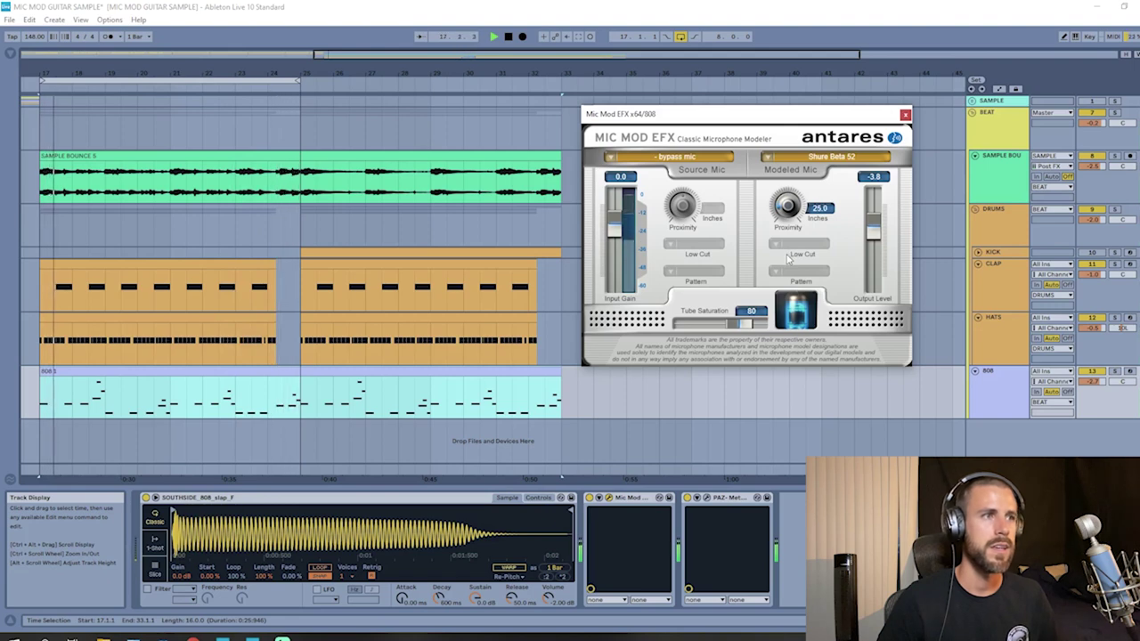
pyautogui.scroll(-2, 788, 258)
pyautogui.scroll(-12, 788, 254)
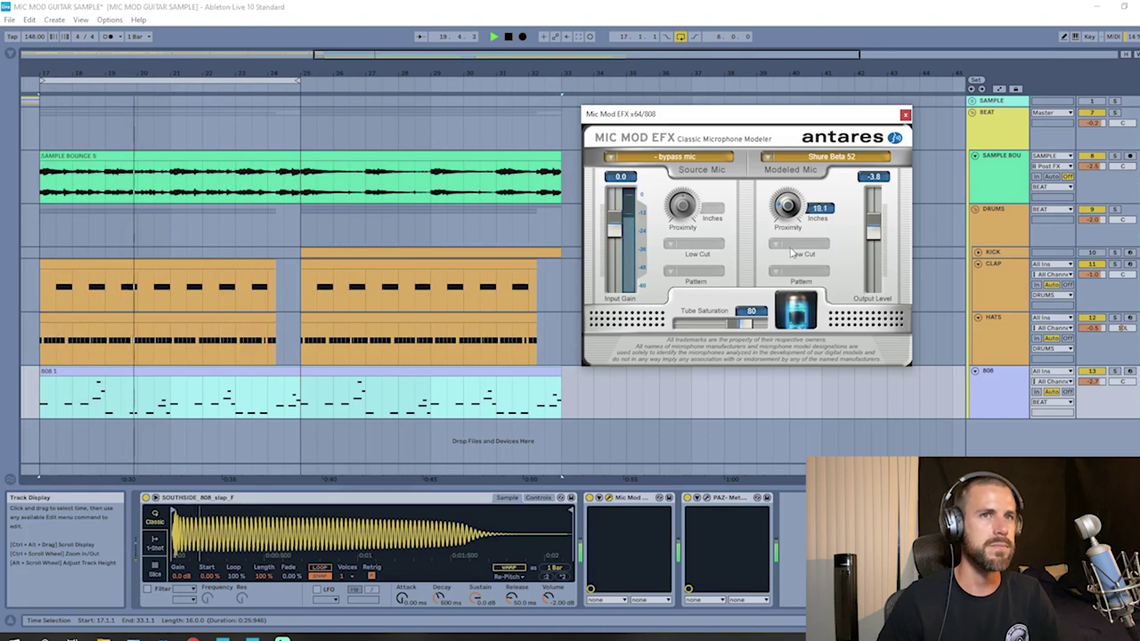
pyautogui.scroll(-4, 797, 236)
pyautogui.scroll(-2, 800, 229)
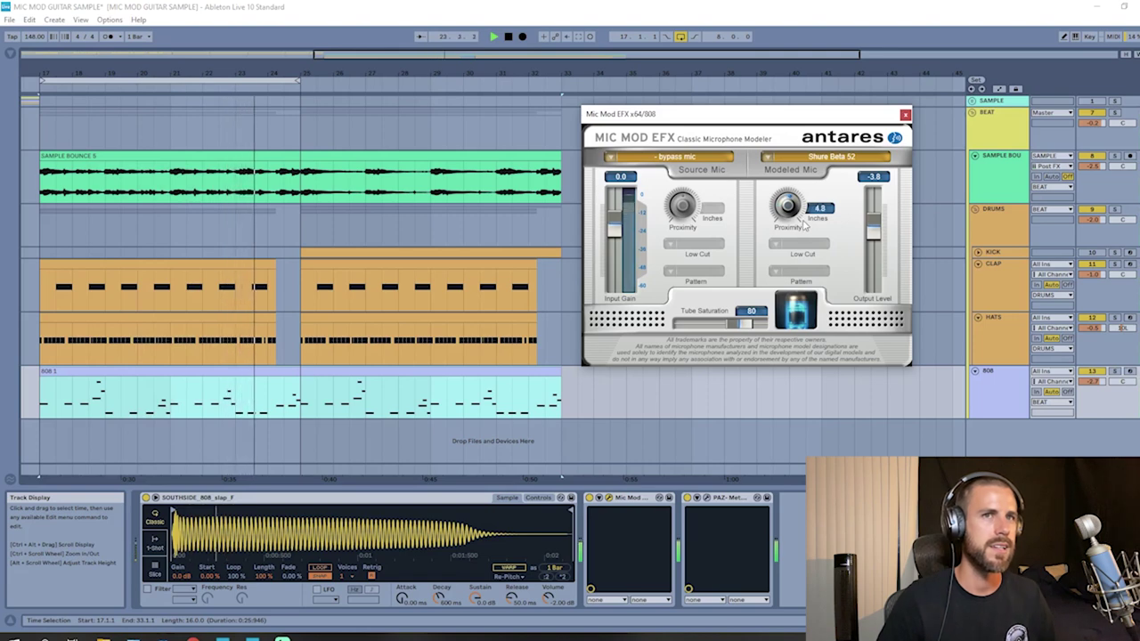
pyautogui.scroll(-1, 792, 212)
pyautogui.scroll(1, 793, 212)
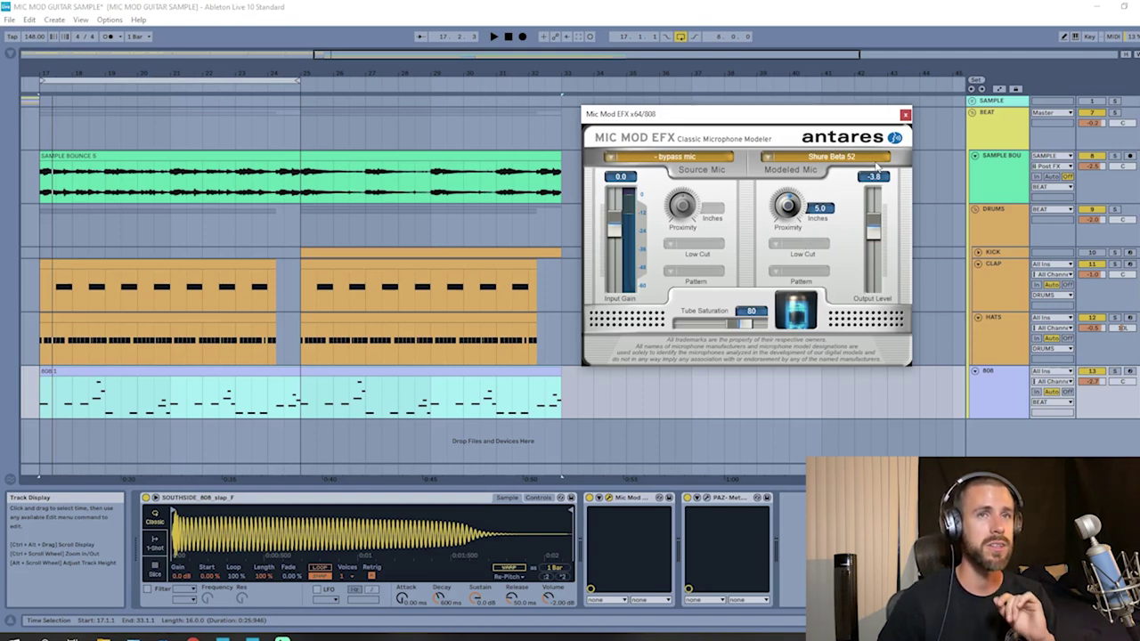
pyautogui.click(1016, 394)
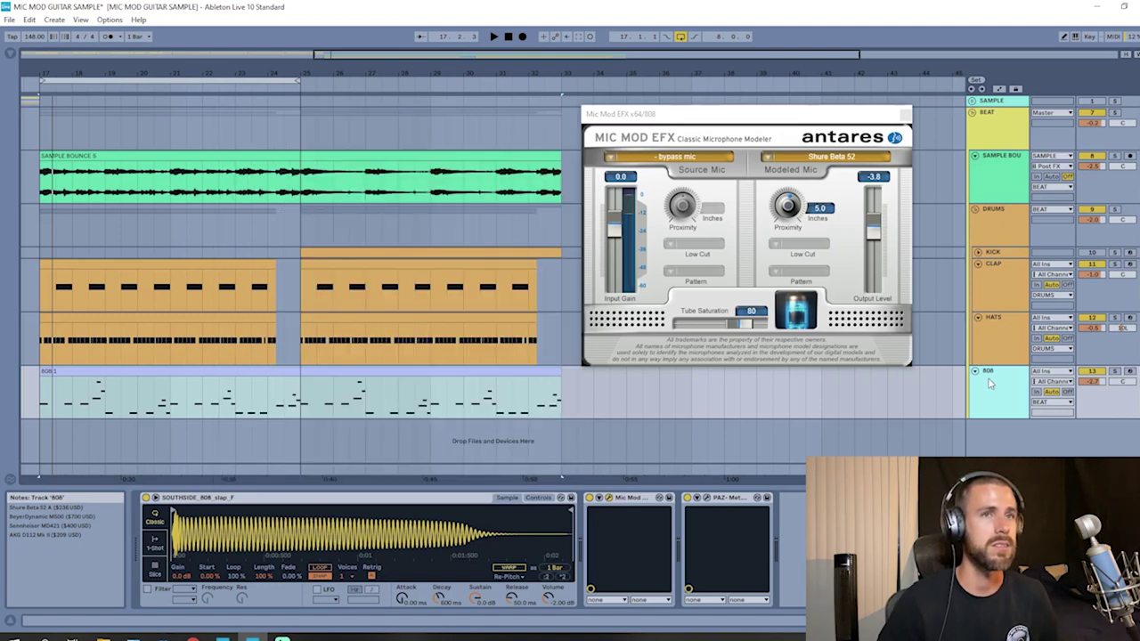
# - Play the 808 and audition the Beyerdynamic M 500, then return to the Shure Beta 52
pyautogui.press('space')
pyautogui.click(828, 157)
pyautogui.moveTo(804, 253)
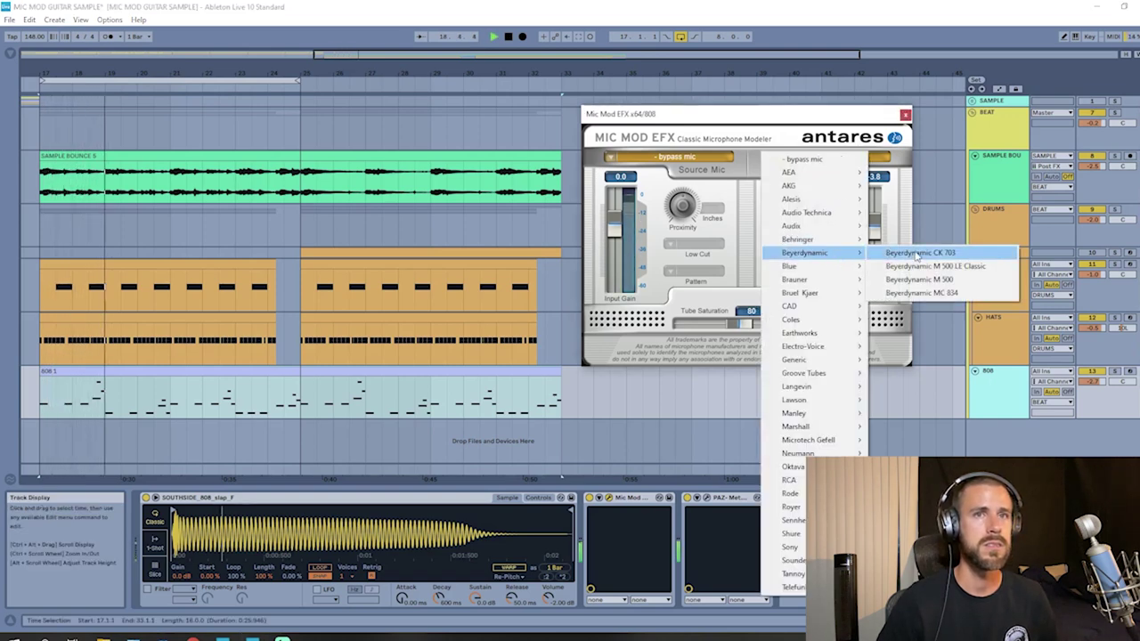
pyautogui.click(918, 280)
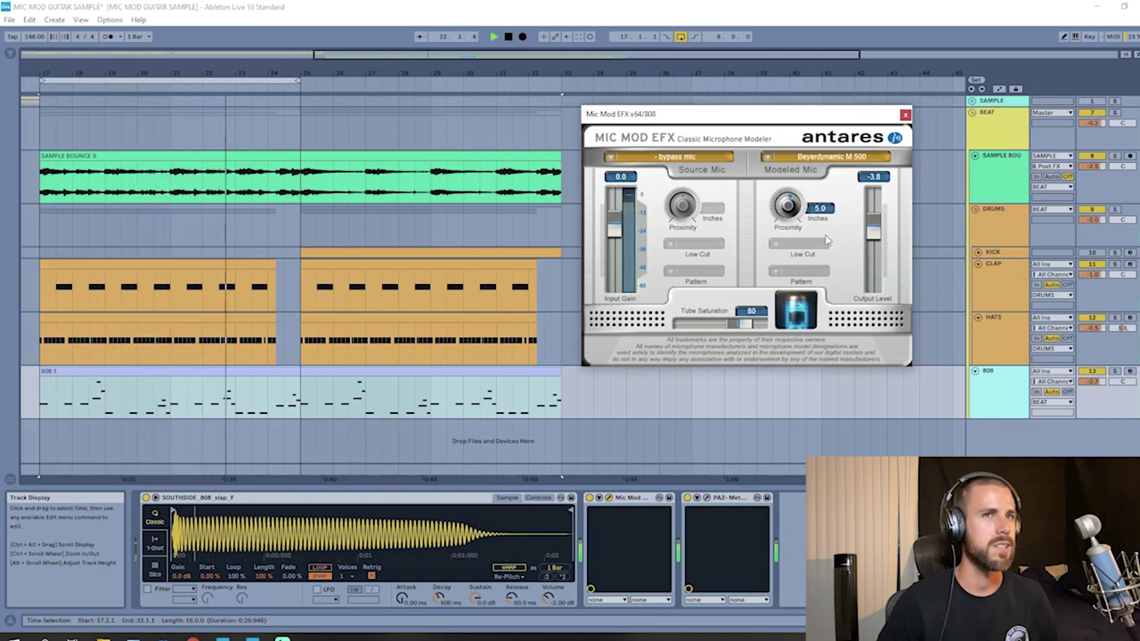
pyautogui.click(841, 158)
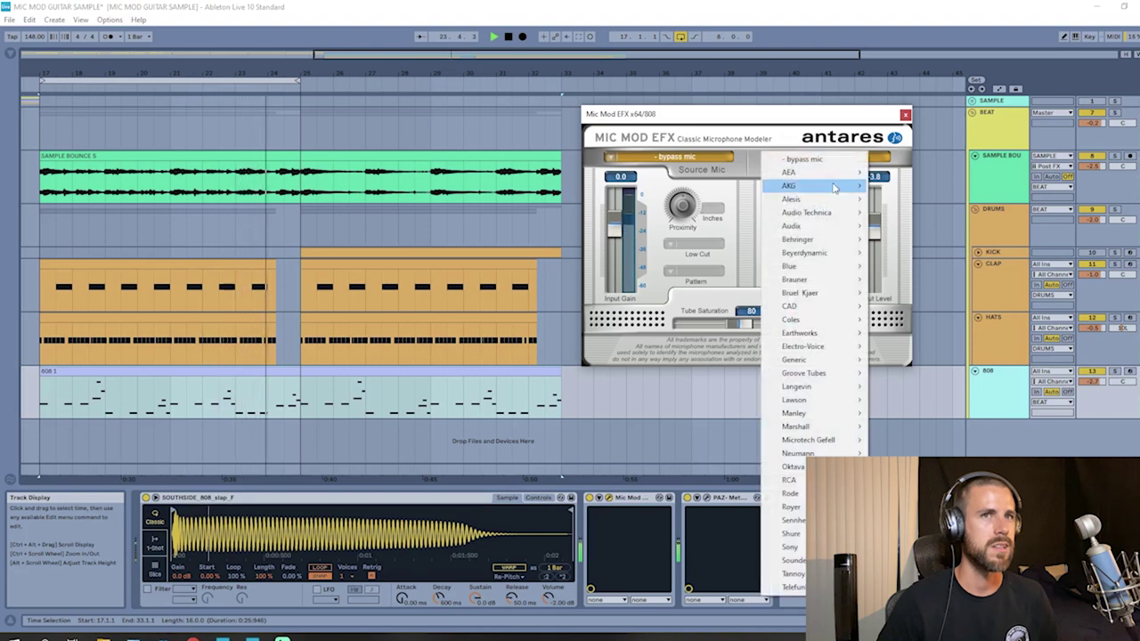
pyautogui.moveTo(790, 533)
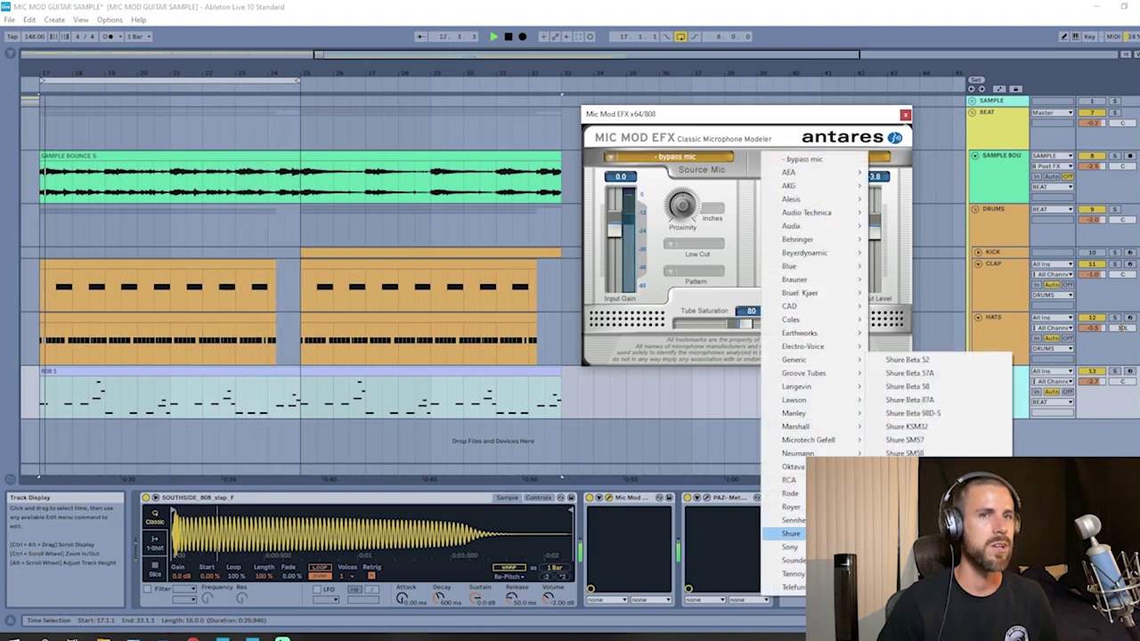
pyautogui.click(906, 359)
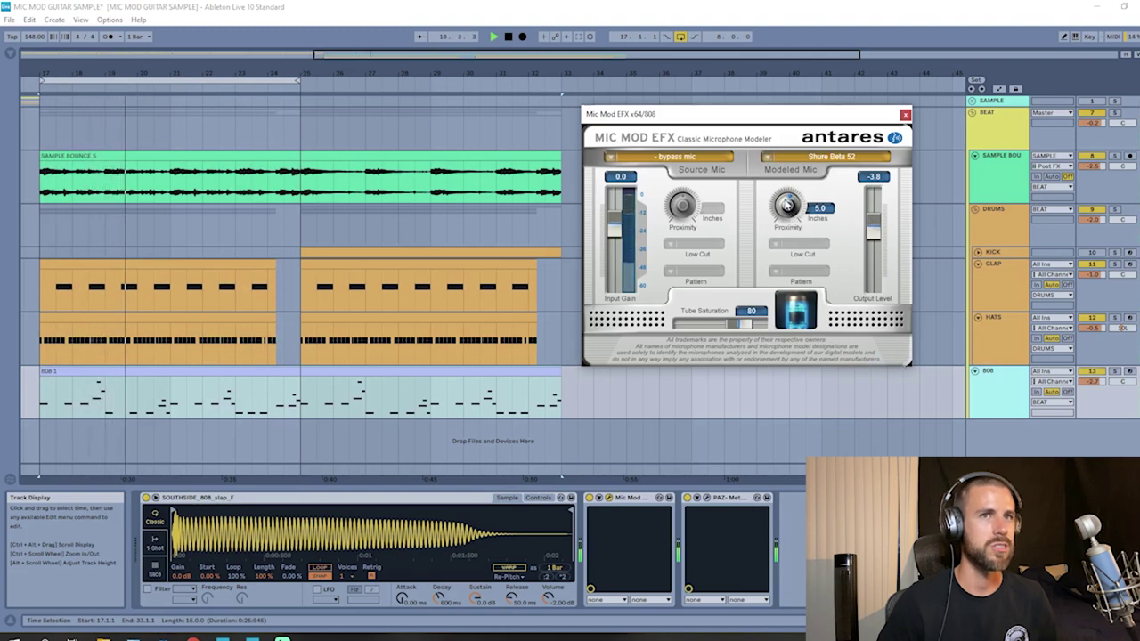
# - Sweep the 808's tube saturation down to 0, then back up to about 85
pyautogui.moveTo(747, 323); pyautogui.dragTo(682, 344)
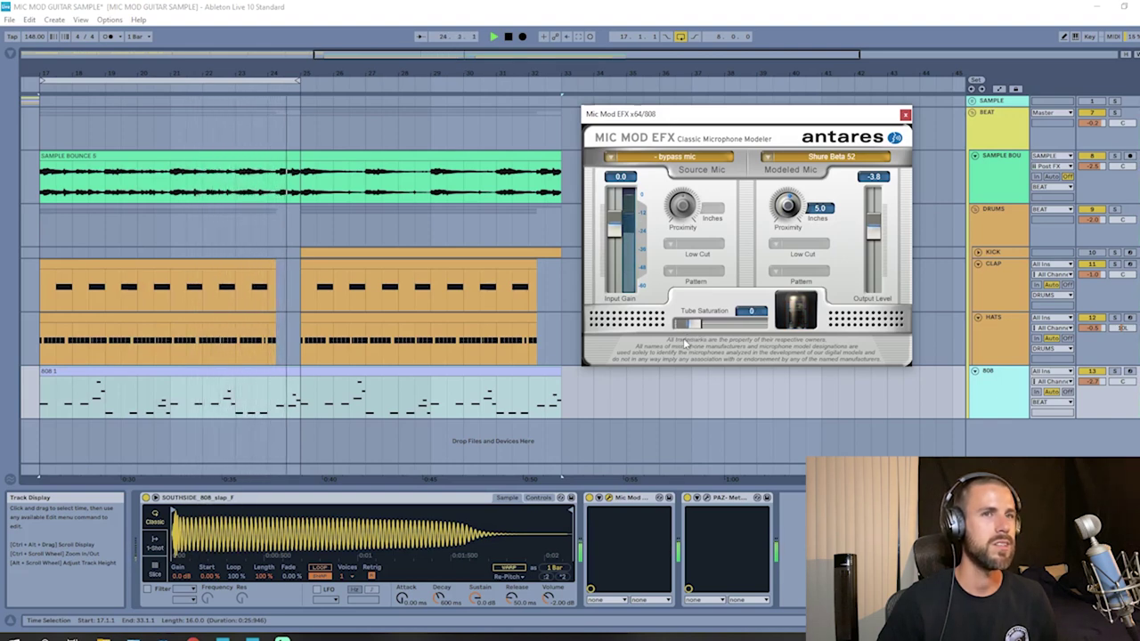
pyautogui.moveTo(683, 337); pyautogui.dragTo(710, 343)
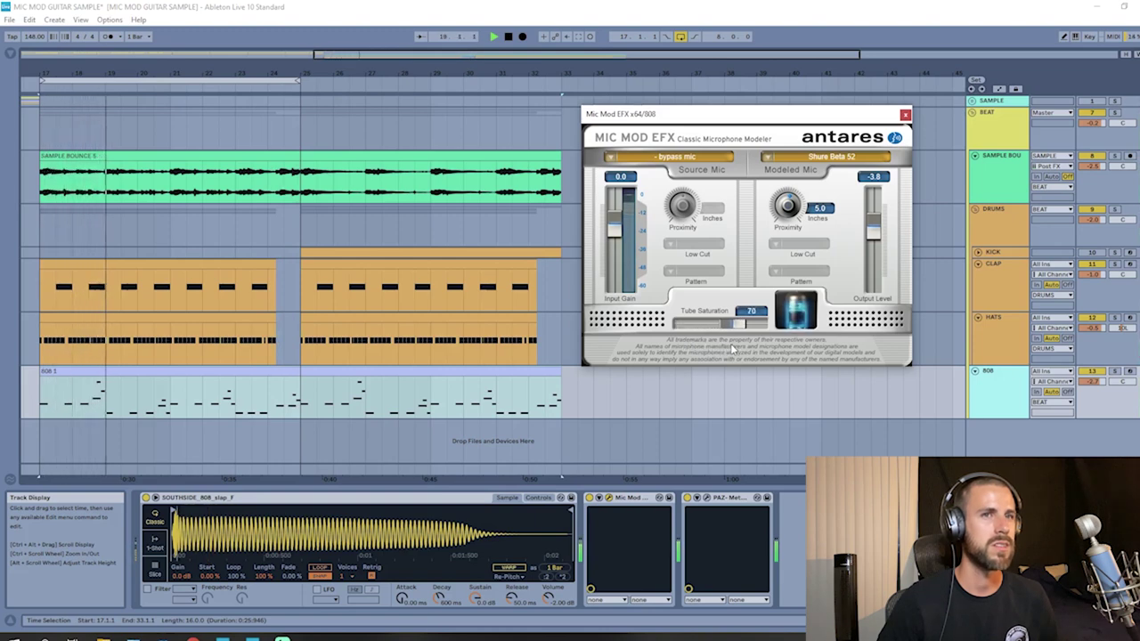
pyautogui.moveTo(709, 343); pyautogui.dragTo(740, 355)
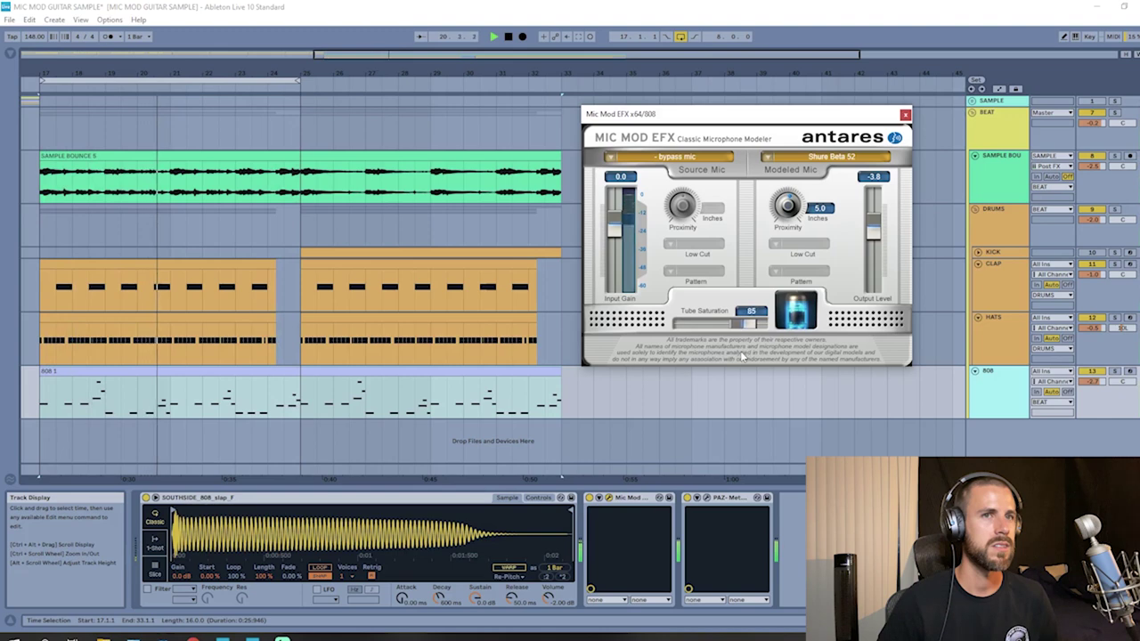
# - Audition the AKG D 112 (2) on the 808 and move it farther from the source
pyautogui.click(821, 160)
pyautogui.moveTo(790, 533)
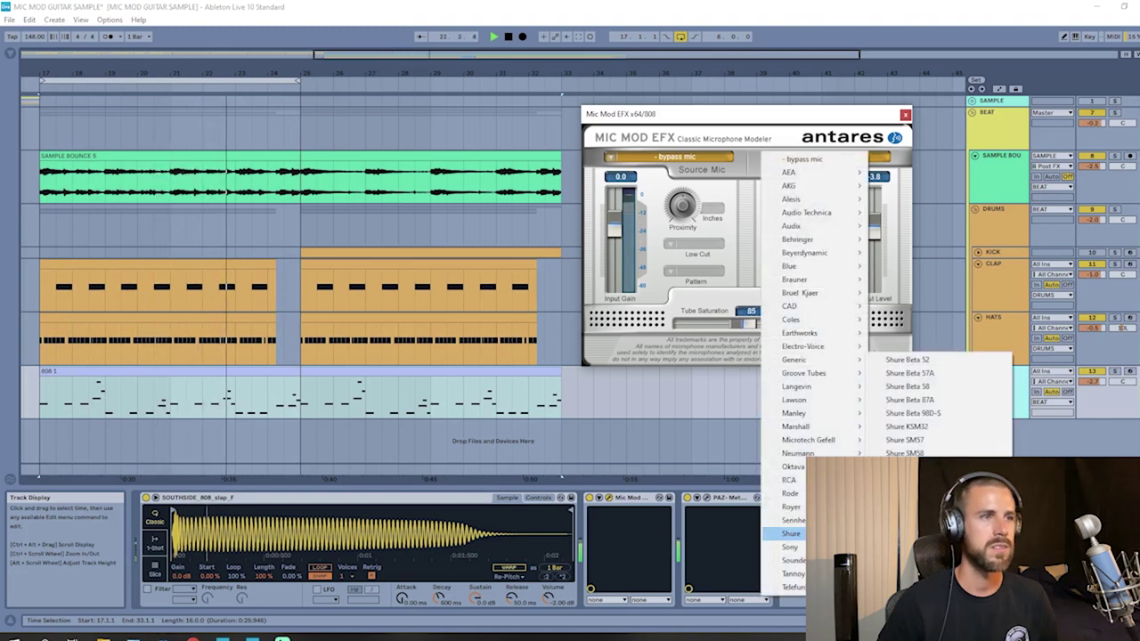
pyautogui.click(907, 360)
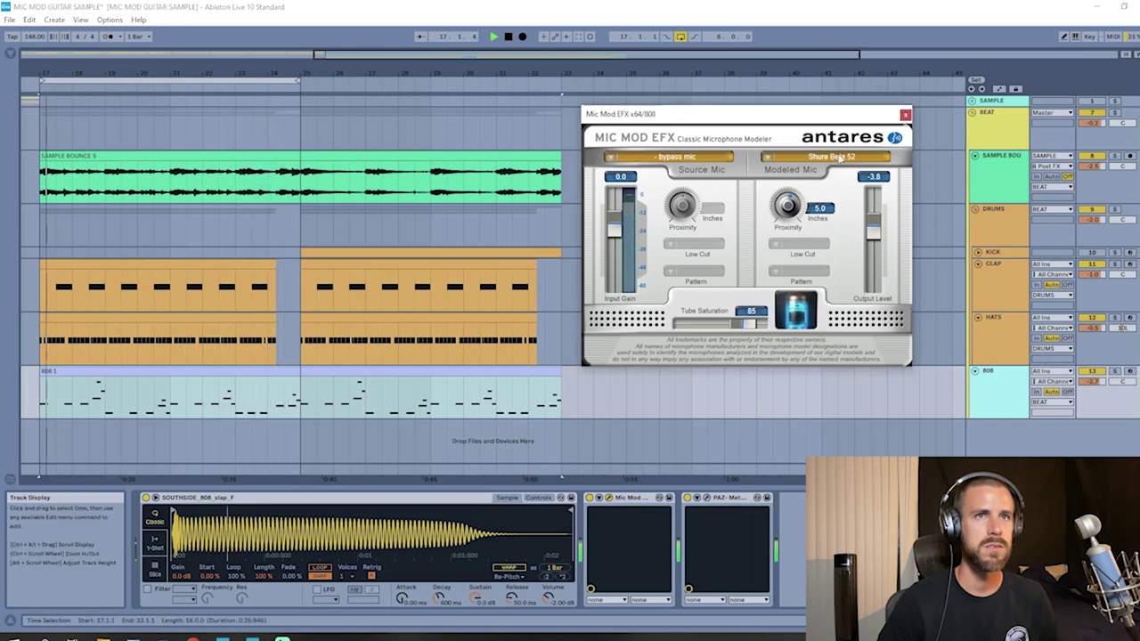
pyautogui.click(817, 157)
pyautogui.moveTo(789, 186)
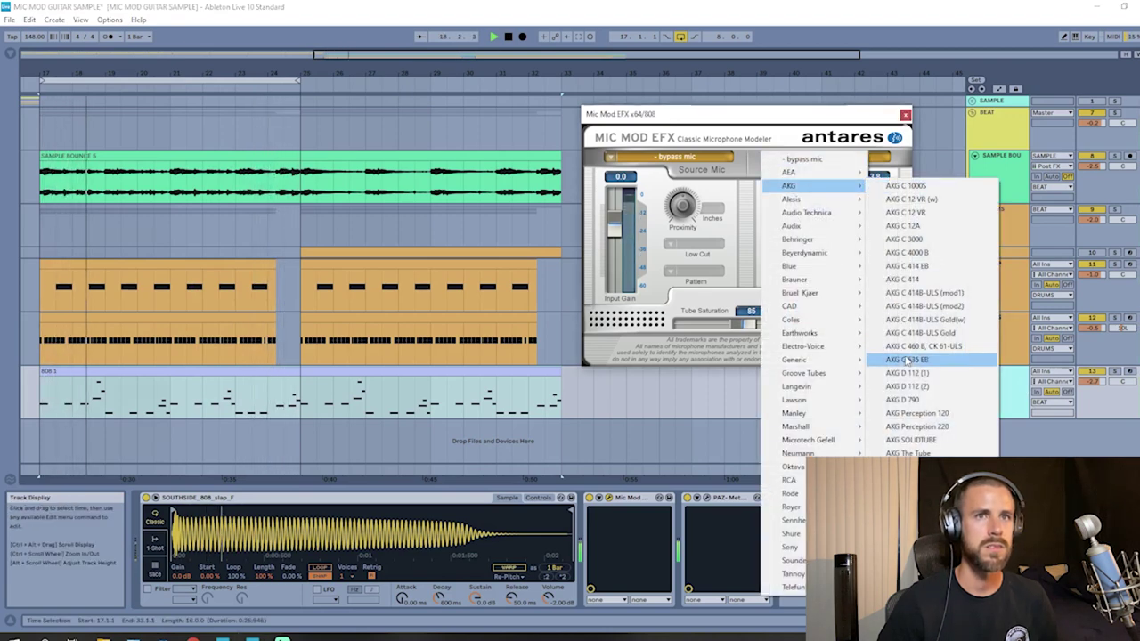
pyautogui.click(906, 386)
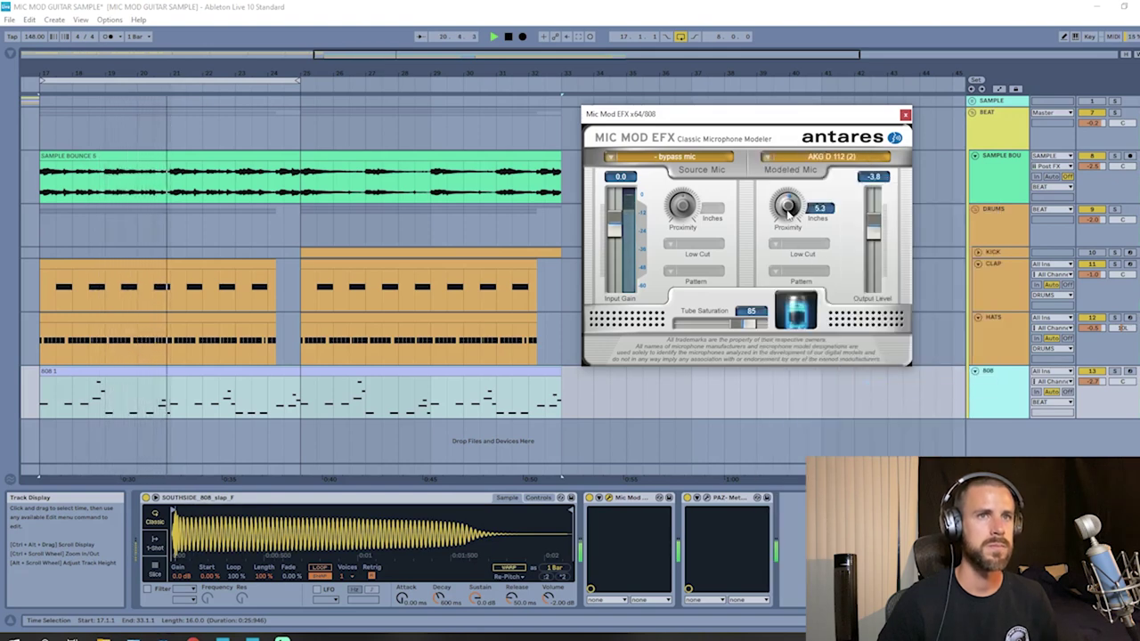
pyautogui.moveTo(788, 211)
pyautogui.mouseDown()
pyautogui.moveTo(789, 225)
pyautogui.moveTo(797, 218)
pyautogui.mouseUp()
# - Expand the 808 track and model a Sennheiser MD 421 at about 6.1 inches proximity
pyautogui.click(828, 157)
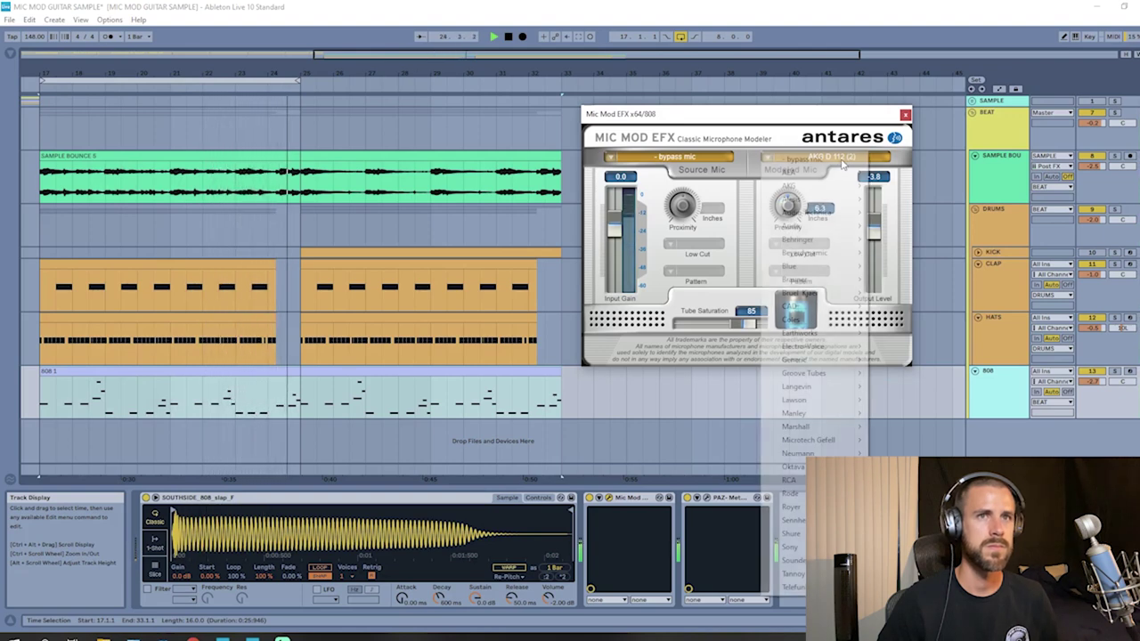
pyautogui.click(975, 370)
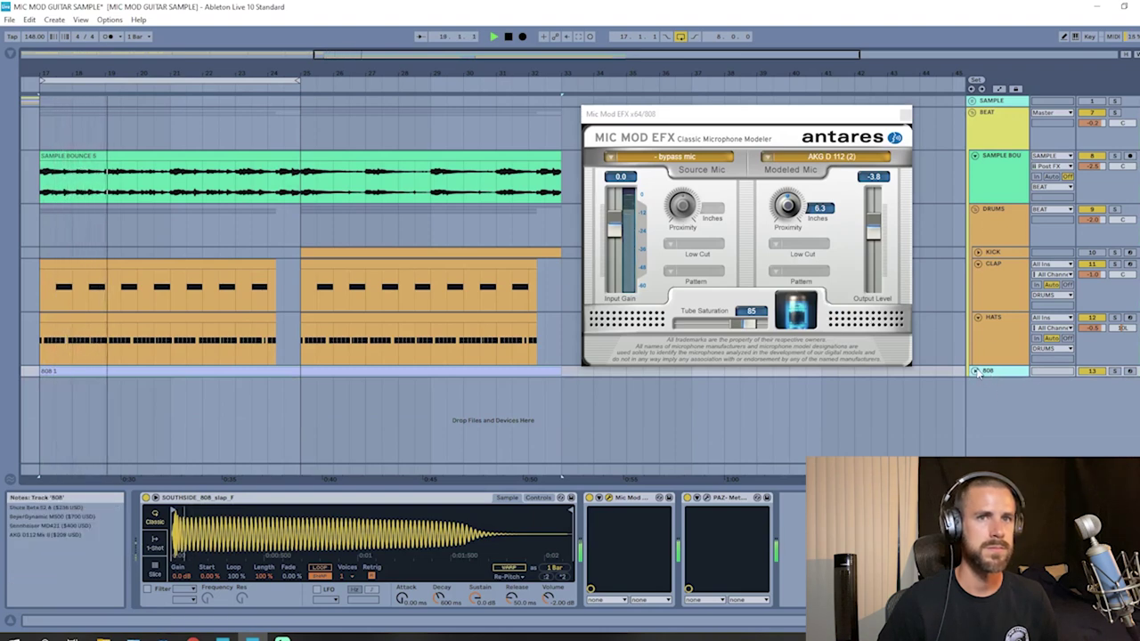
pyautogui.click(976, 372)
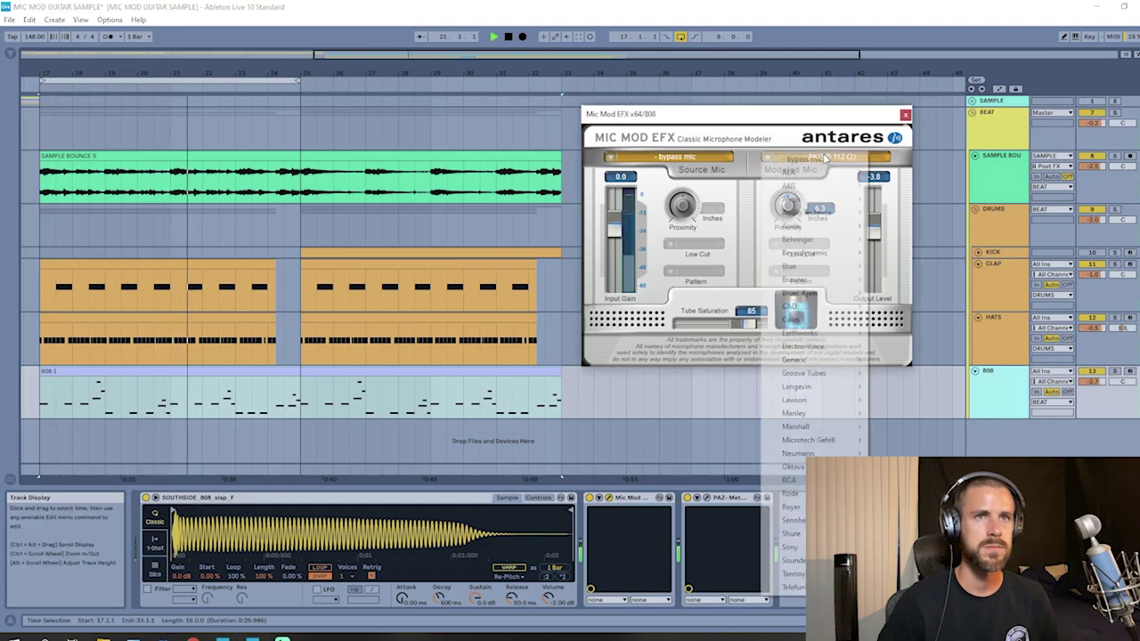
pyautogui.click(830, 156)
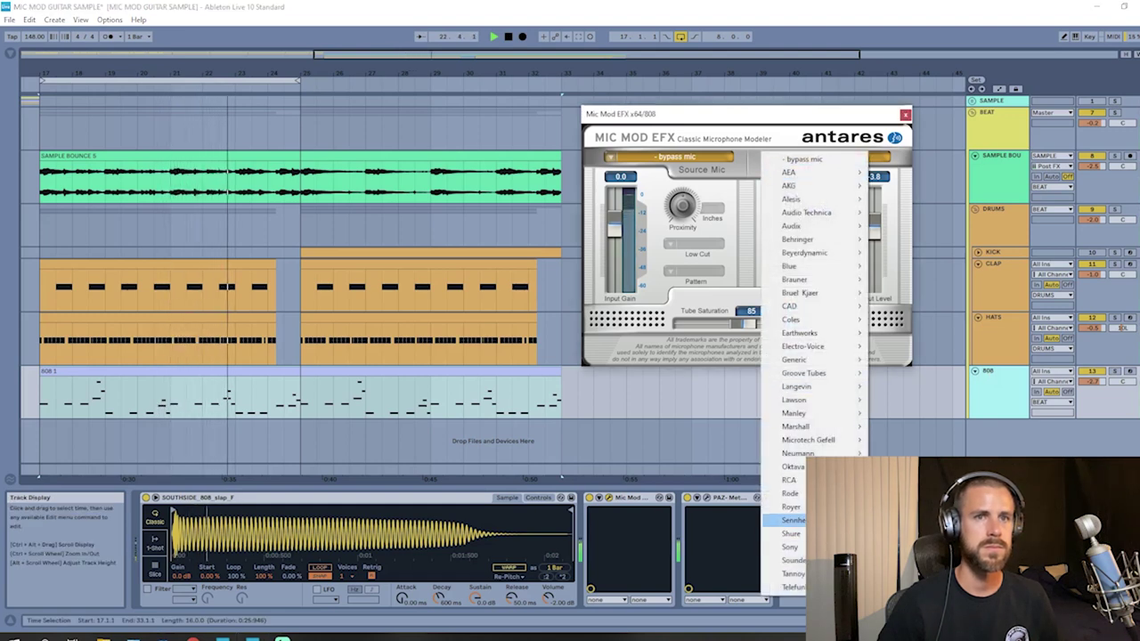
pyautogui.click(899, 527)
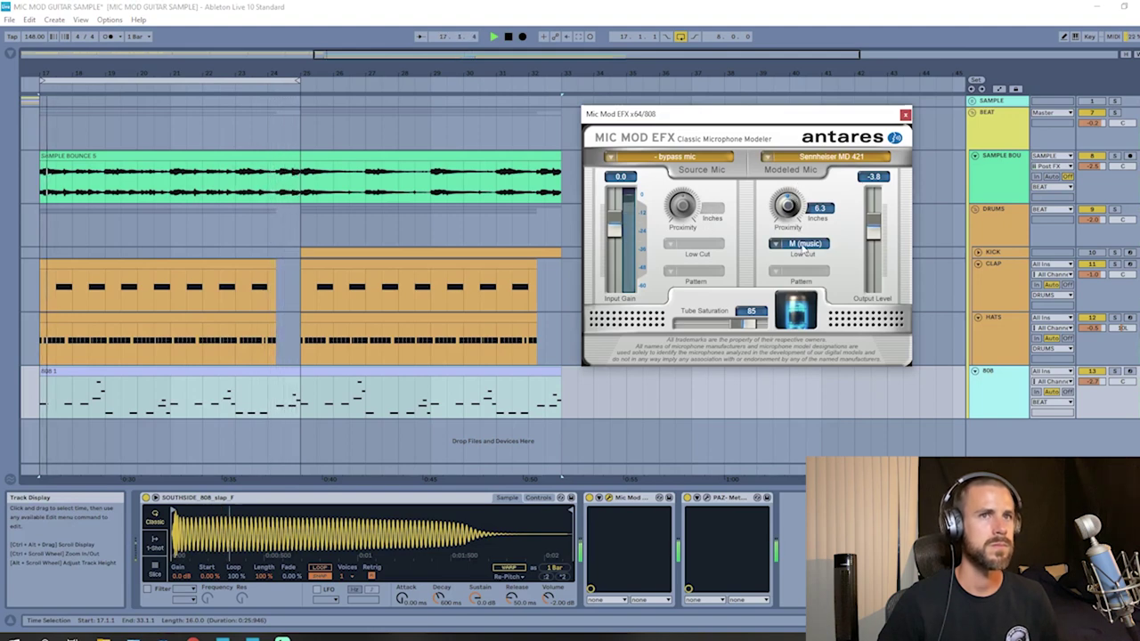
pyautogui.moveTo(787, 206)
pyautogui.mouseDown()
pyautogui.moveTo(787, 218)
pyautogui.moveTo(788, 208)
pyautogui.mouseUp()
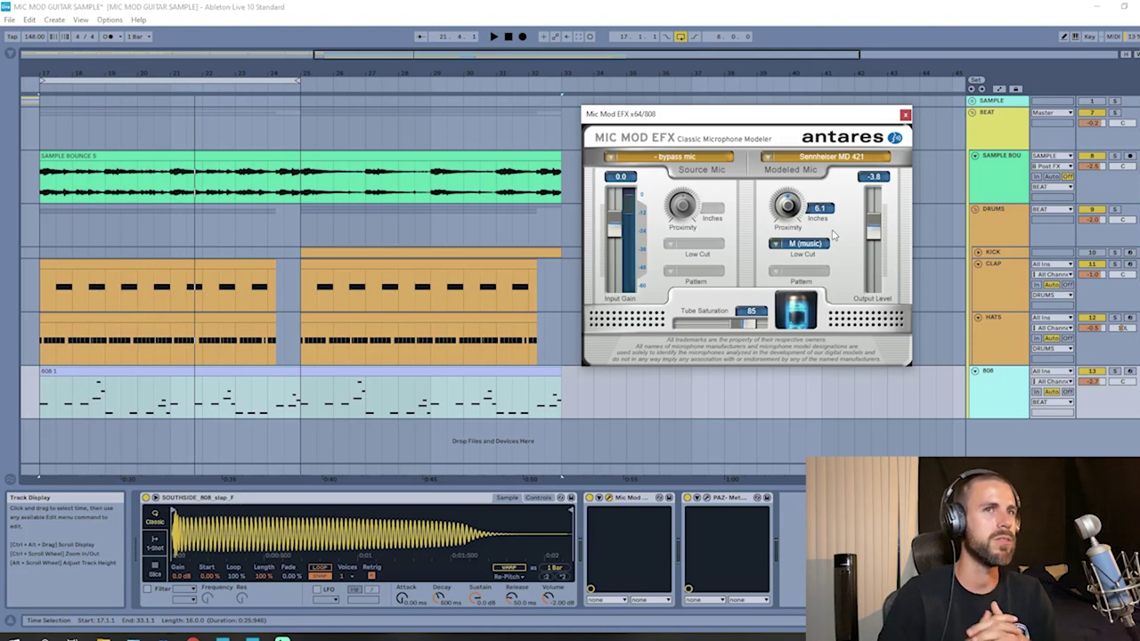
# - Set the 808's modeled mic back to the Shure Beta 52, then browse Neumann models
pyautogui.click(837, 158)
pyautogui.moveTo(791, 533)
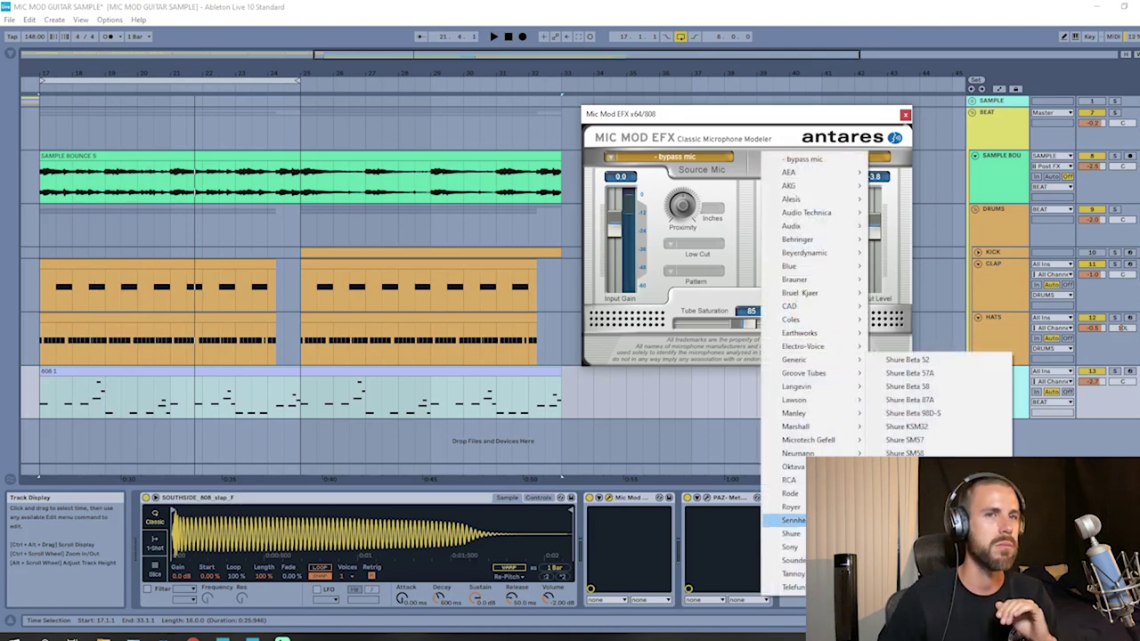
pyautogui.click(920, 362)
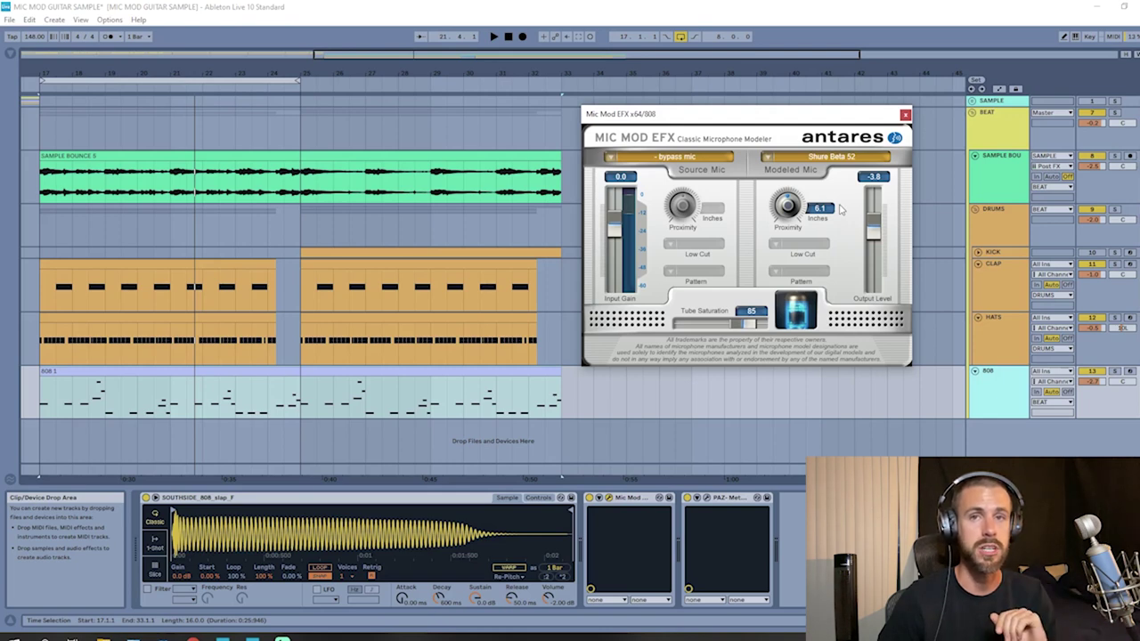
pyautogui.click(831, 157)
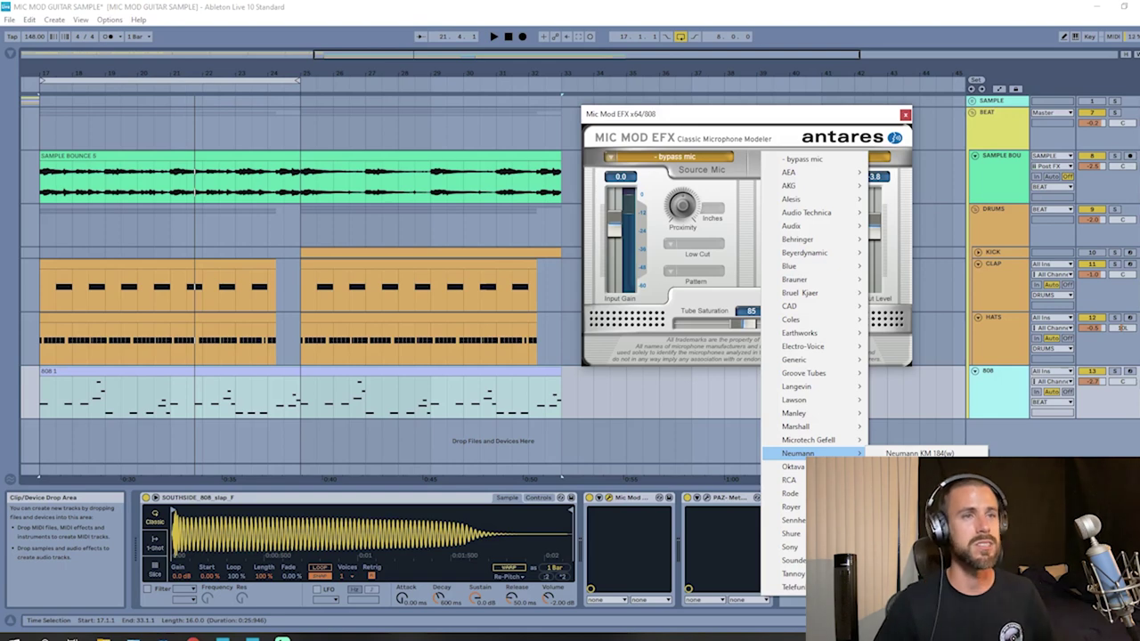
# - Play the 808 through a Neumann U 87 Gold, auditioning omni and figure 8 patterns
pyautogui.click(917, 530)
pyautogui.press('space')
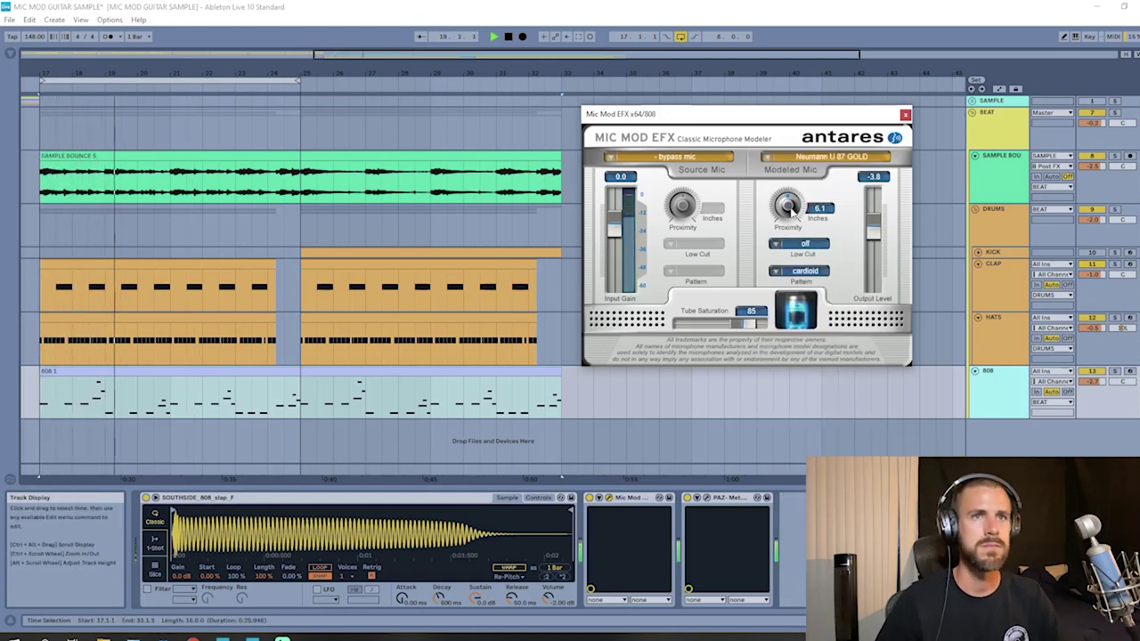
pyautogui.moveTo(792, 211)
pyautogui.mouseDown()
pyautogui.moveTo(792, 228)
pyautogui.moveTo(802, 211)
pyautogui.moveTo(797, 226)
pyautogui.mouseUp()
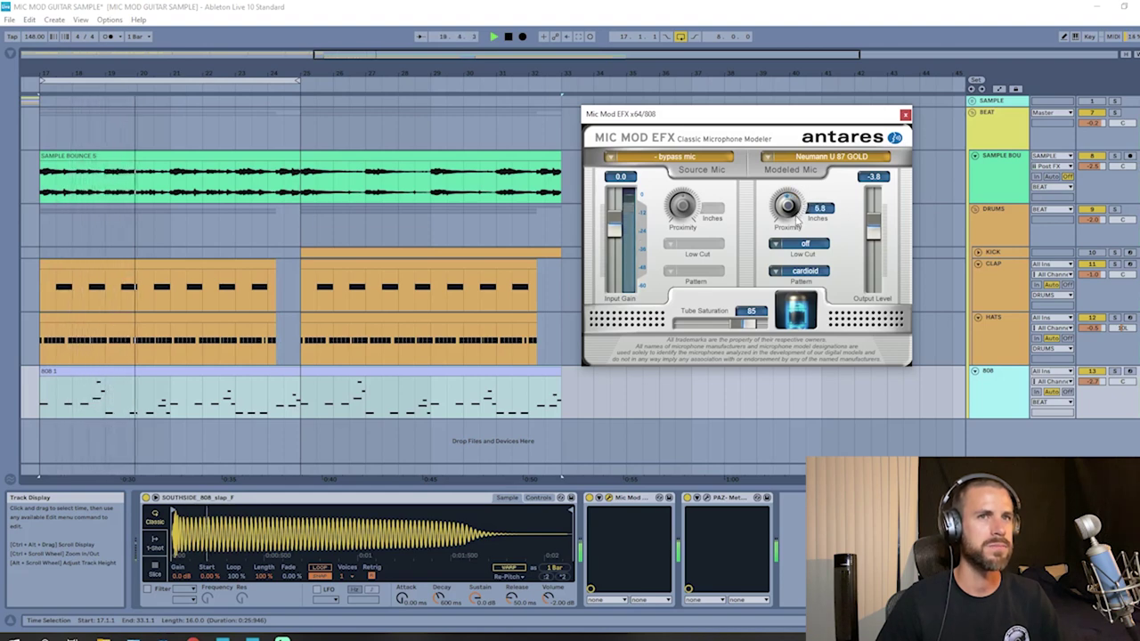
pyautogui.click(799, 271)
pyautogui.click(807, 303)
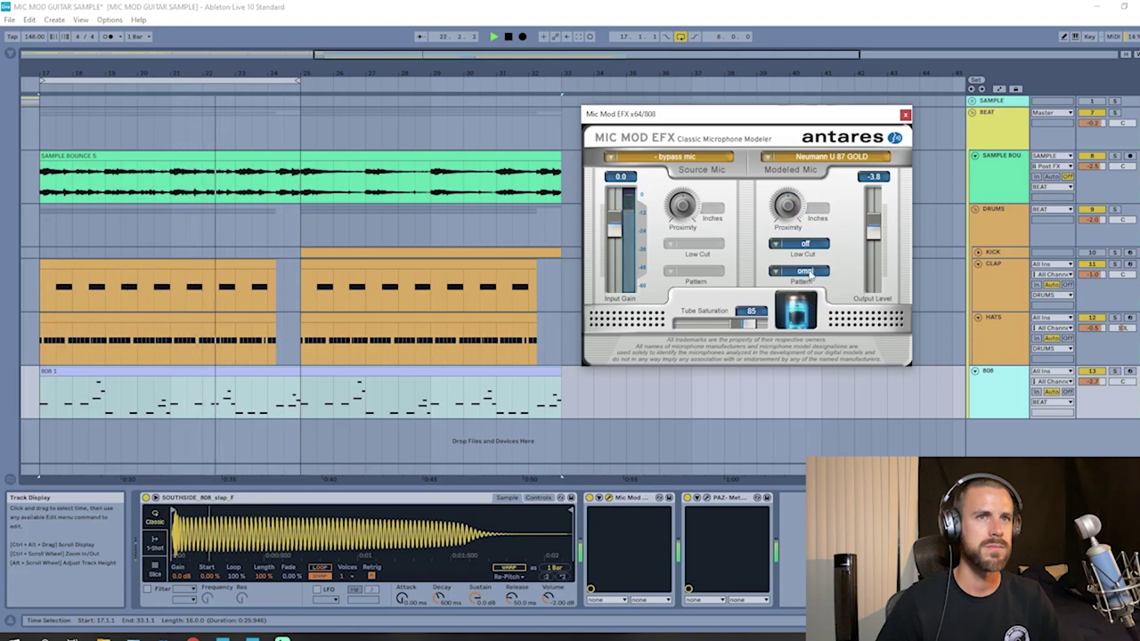
pyautogui.click(806, 272)
pyautogui.click(810, 288)
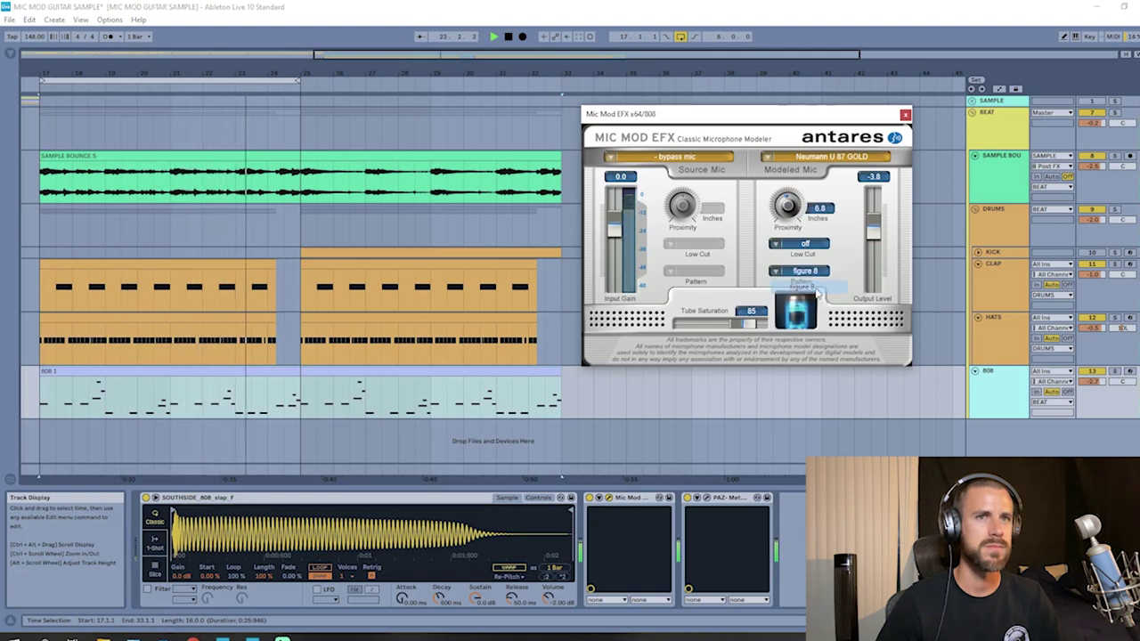
# - Settle the U 87 Gold on cardioid at 6.0 inches proximity and replay the 808
pyautogui.moveTo(789, 198)
pyautogui.mouseDown()
pyautogui.moveTo(794, 207)
pyautogui.moveTo(796, 191)
pyautogui.mouseUp()
pyautogui.click(810, 271)
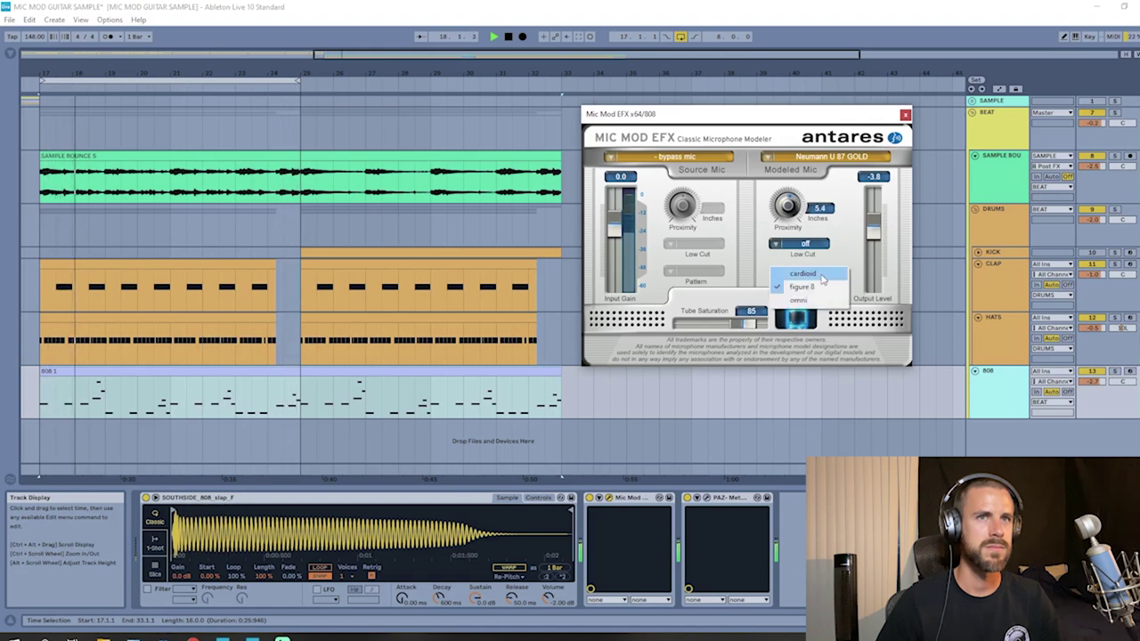
pyautogui.click(817, 275)
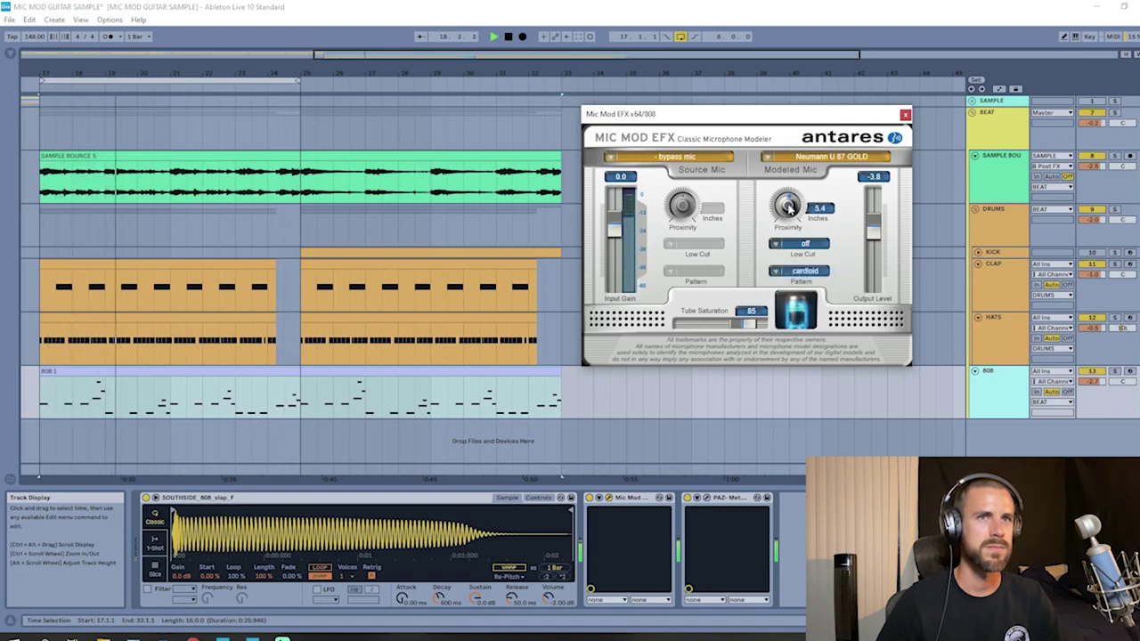
pyautogui.moveTo(788, 207); pyautogui.dragTo(788, 198)
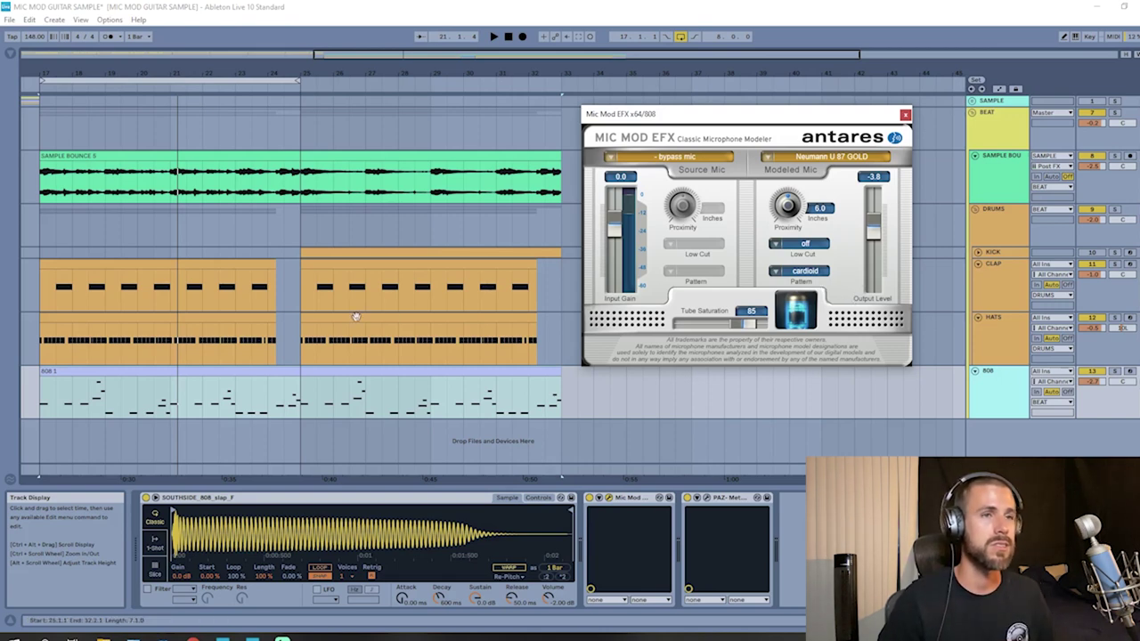
pyautogui.press('space')
# - Model the 808 with a Sony C800G, ease tube saturation down, and set proximity to 14.4 inches
pyautogui.click(834, 158)
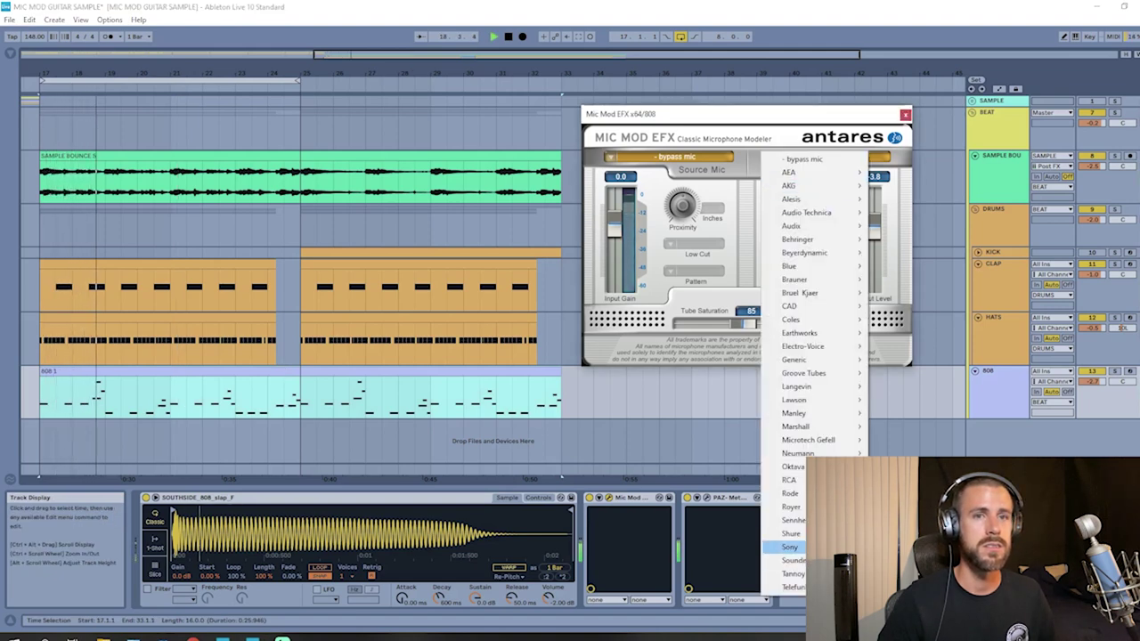
pyautogui.click(890, 547)
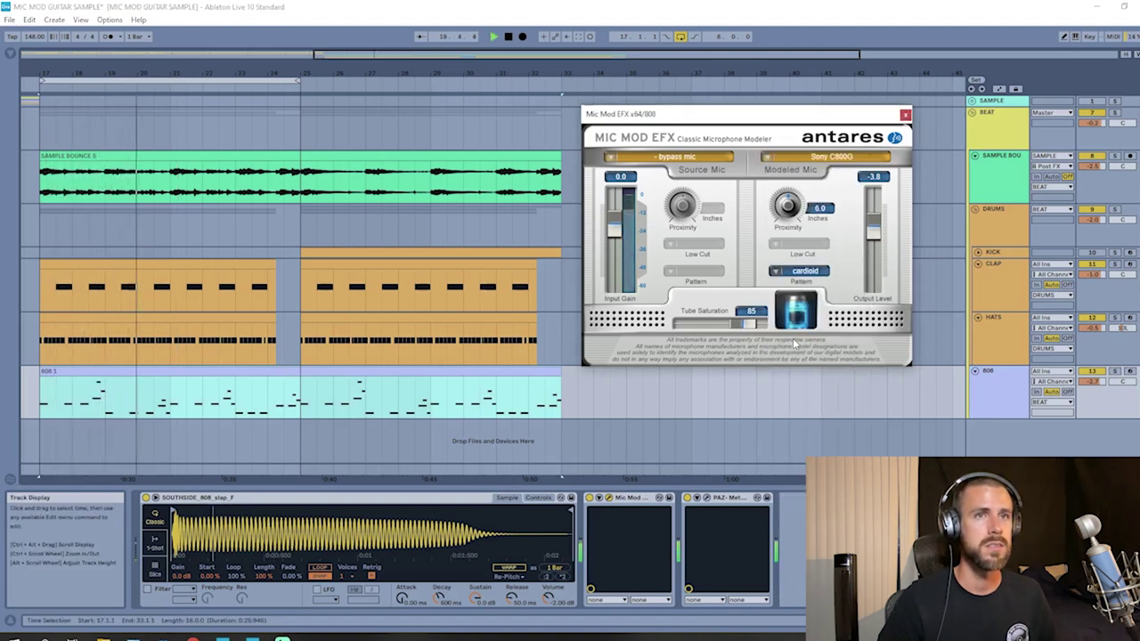
pyautogui.moveTo(751, 325); pyautogui.dragTo(744, 325)
pyautogui.moveTo(799, 196); pyautogui.dragTo(789, 214)
pyautogui.moveTo(745, 325)
pyautogui.mouseDown()
pyautogui.moveTo(701, 332)
pyautogui.moveTo(753, 351)
pyautogui.mouseUp()
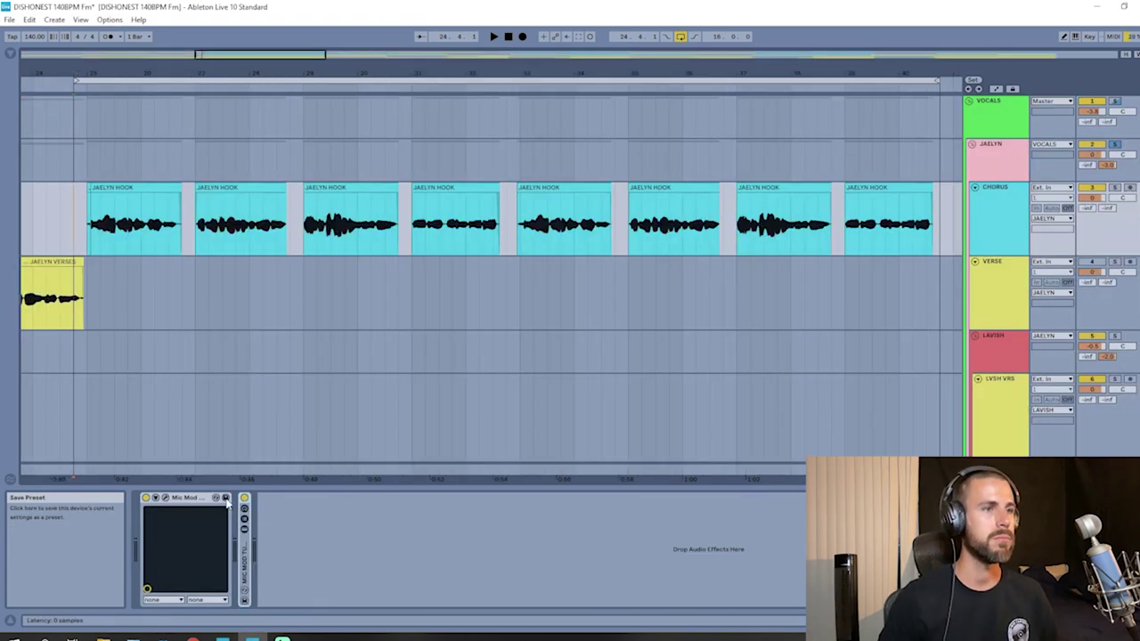
# - Open the CHORUS track's Mic Mod EFX window, move it lower, and play the chorus vocal
pyautogui.click(164, 500)
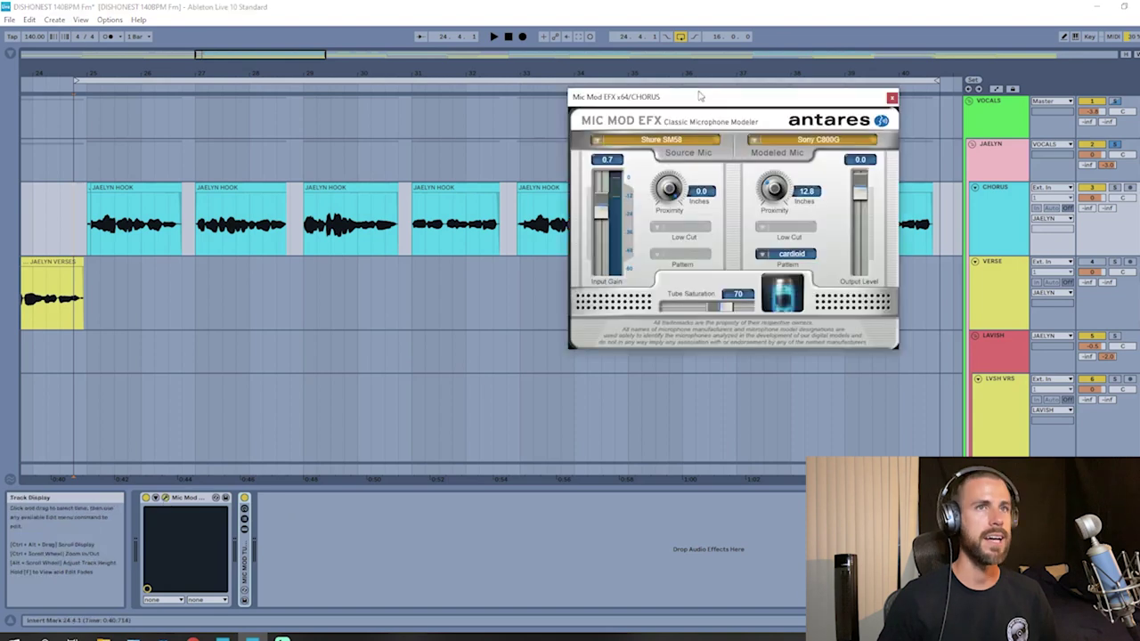
pyautogui.moveTo(699, 100); pyautogui.dragTo(683, 279)
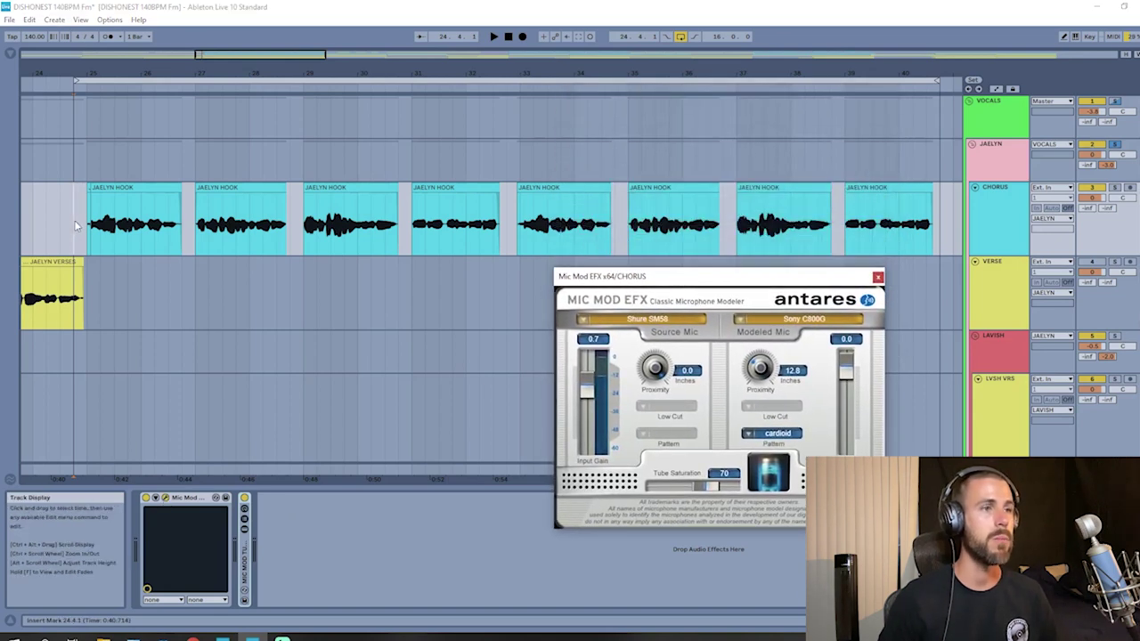
pyautogui.press('space')
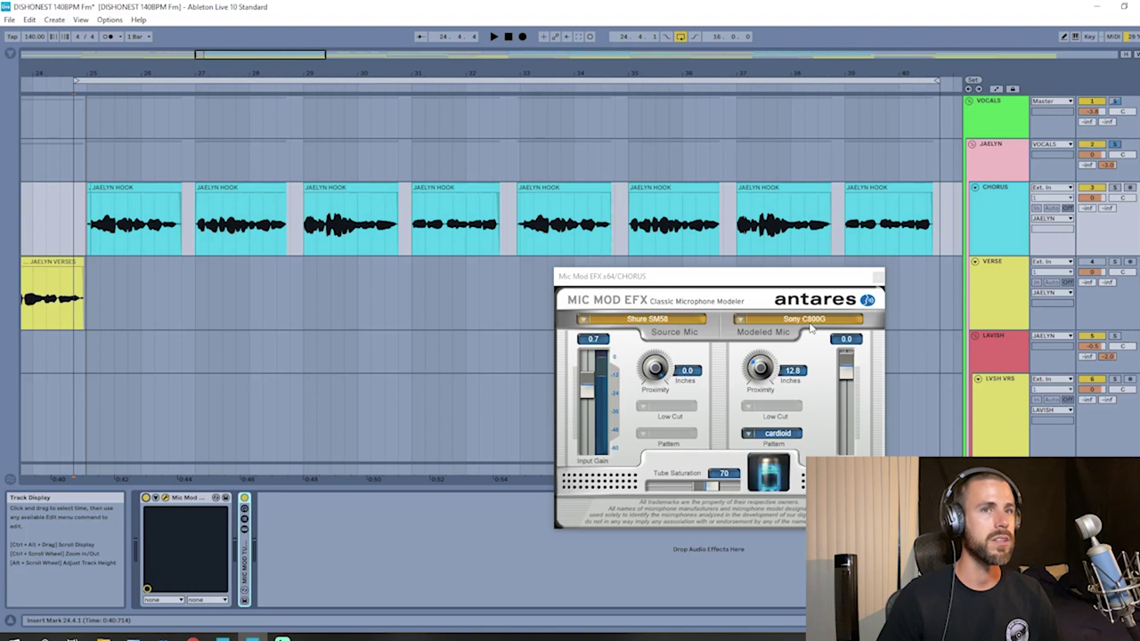
# - Replay the chorus through an omni Neumann U 47 with tube saturation nudged to 75
pyautogui.press('space')
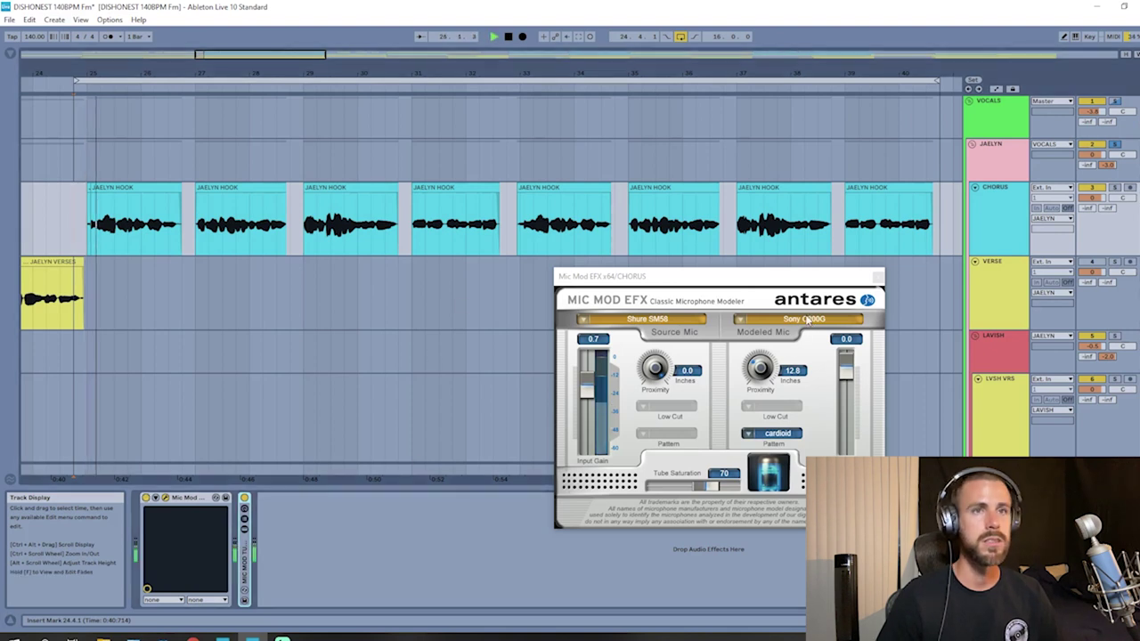
pyautogui.click(801, 318)
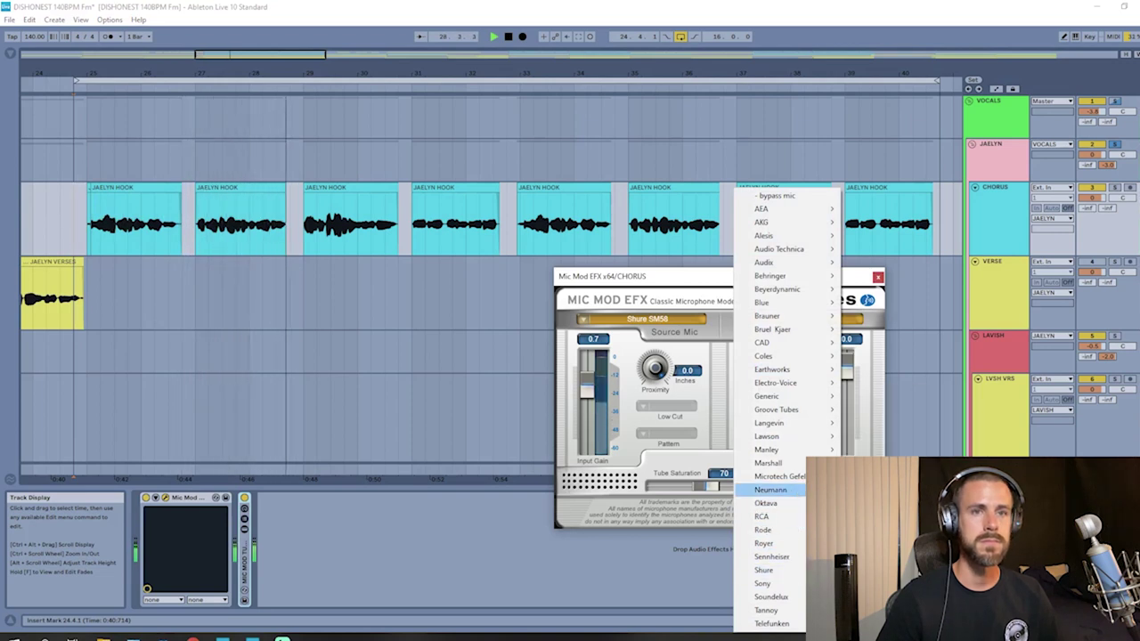
pyautogui.click(877, 503)
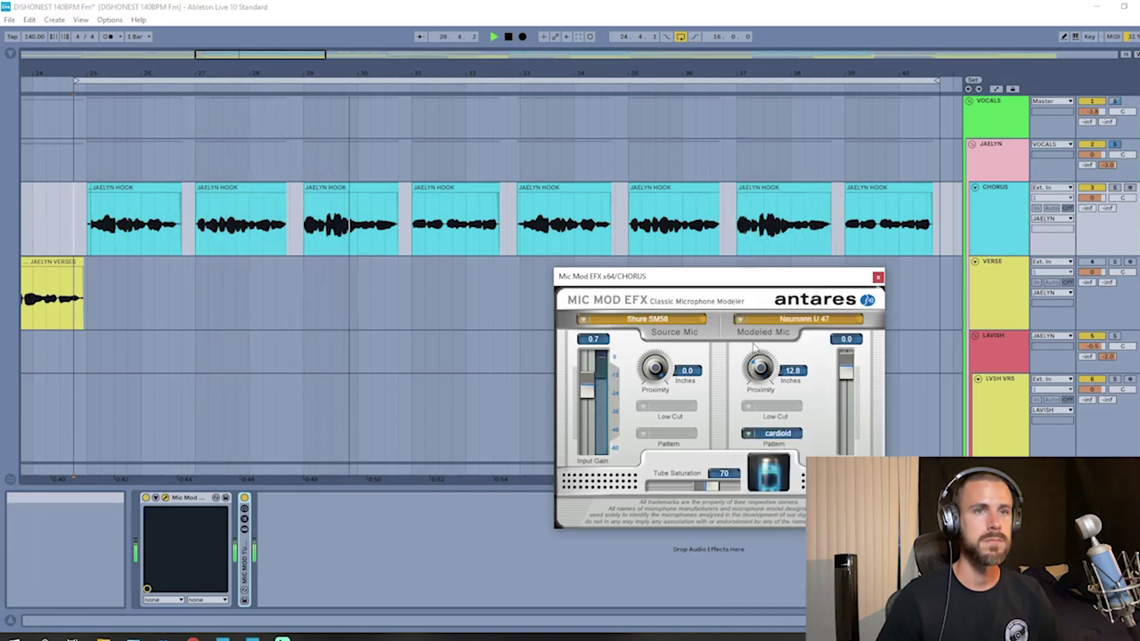
pyautogui.click(772, 434)
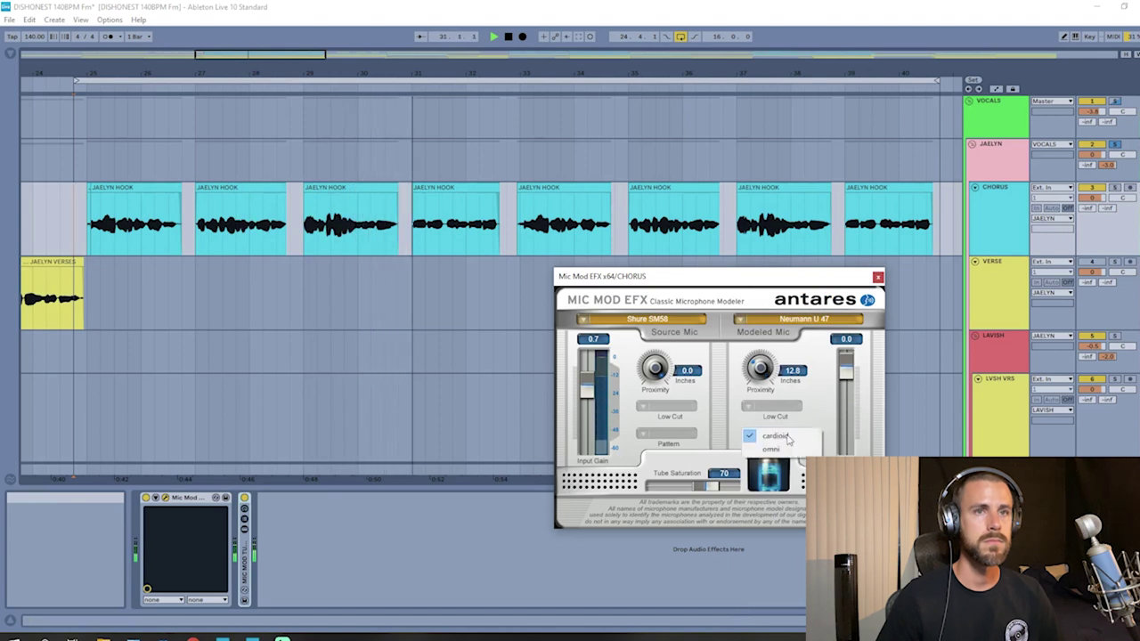
pyautogui.click(776, 454)
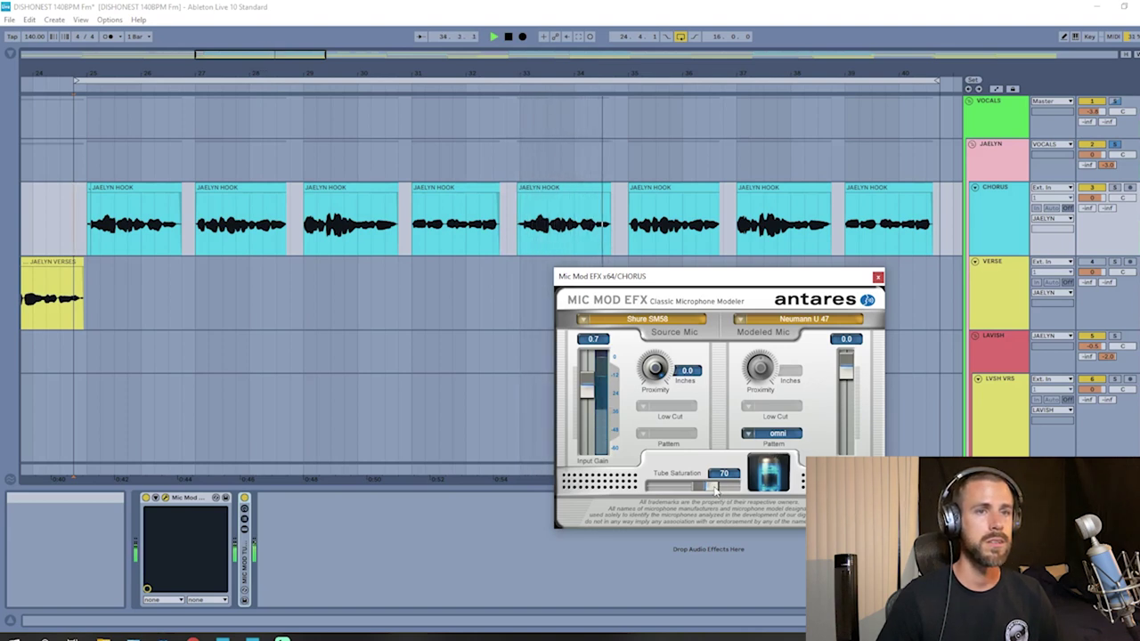
pyautogui.moveTo(719, 486)
pyautogui.mouseDown()
pyautogui.moveTo(740, 491)
pyautogui.moveTo(655, 493)
pyautogui.moveTo(718, 488)
pyautogui.mouseUp()
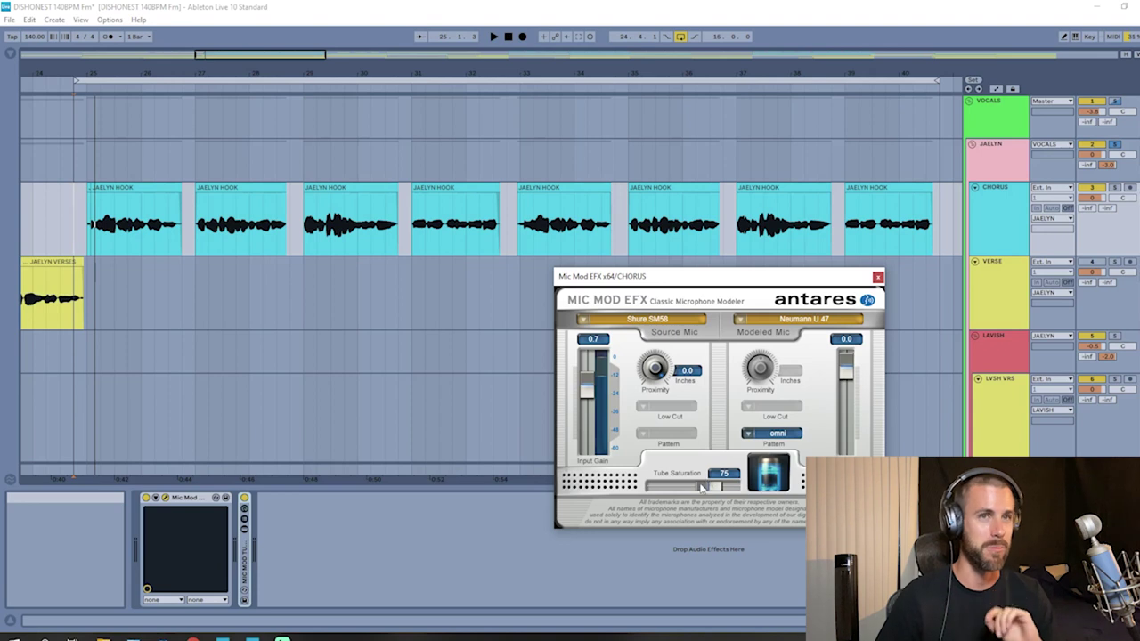
pyautogui.click(796, 323)
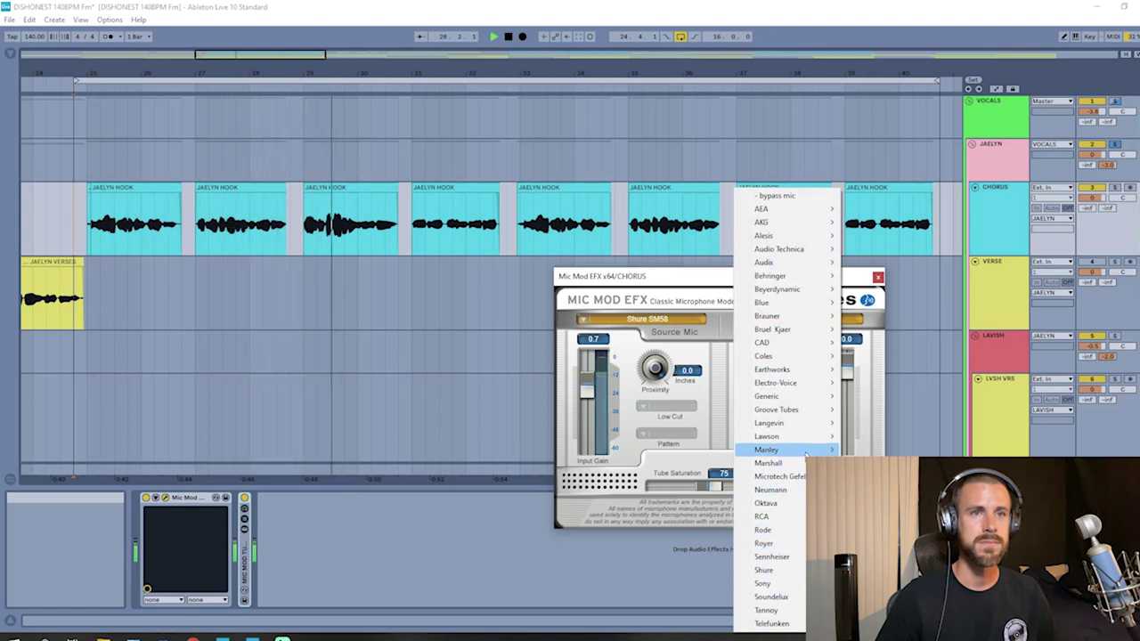
# - Model the chorus with a Manley Reference Gold, trying omni and figure 8 before cardioid
pyautogui.moveTo(768, 450)
pyautogui.click(877, 450)
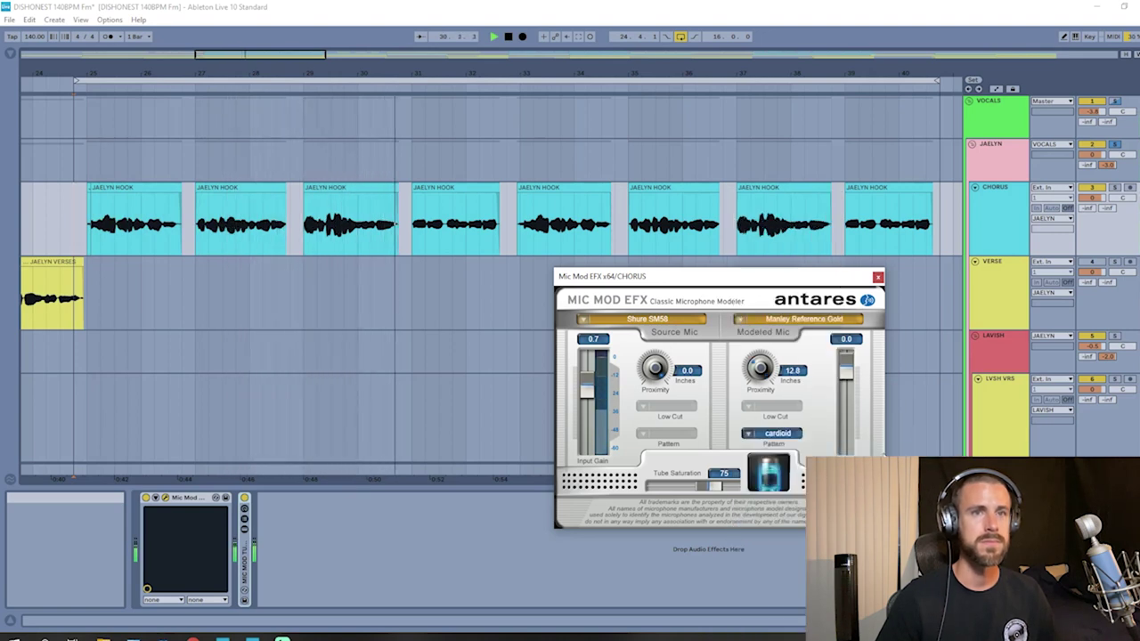
pyautogui.click(772, 433)
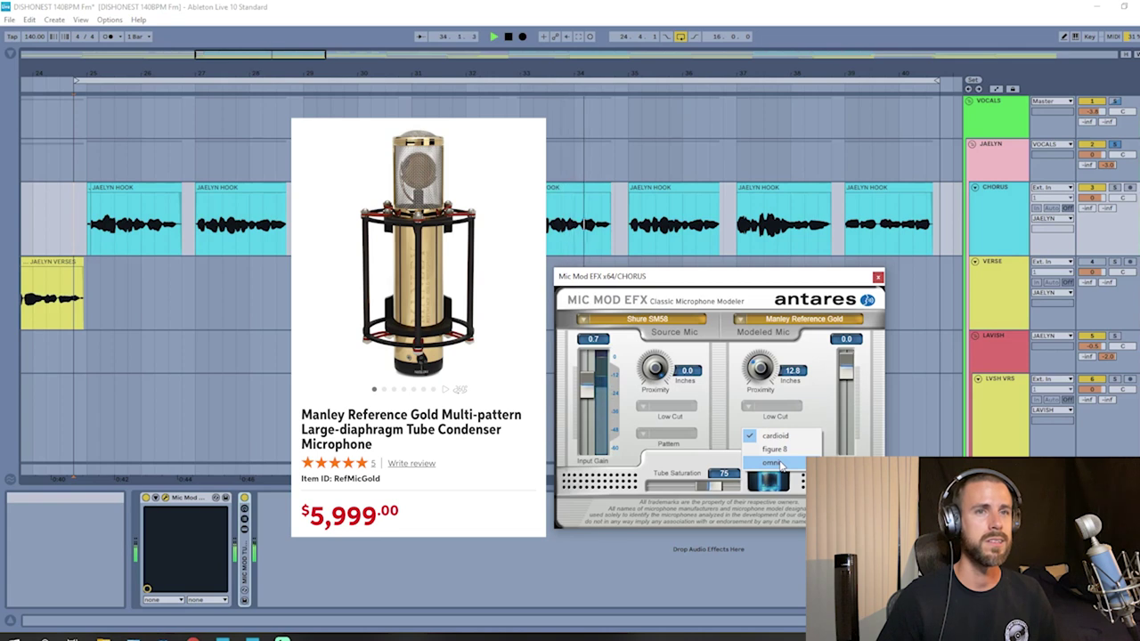
pyautogui.click(780, 465)
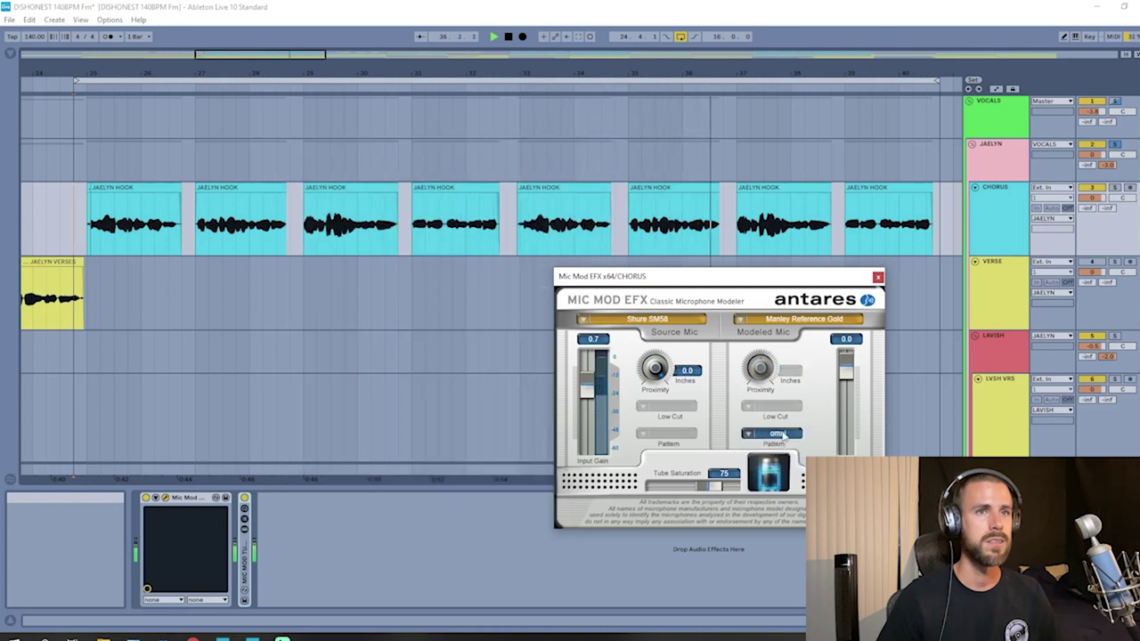
pyautogui.click(782, 433)
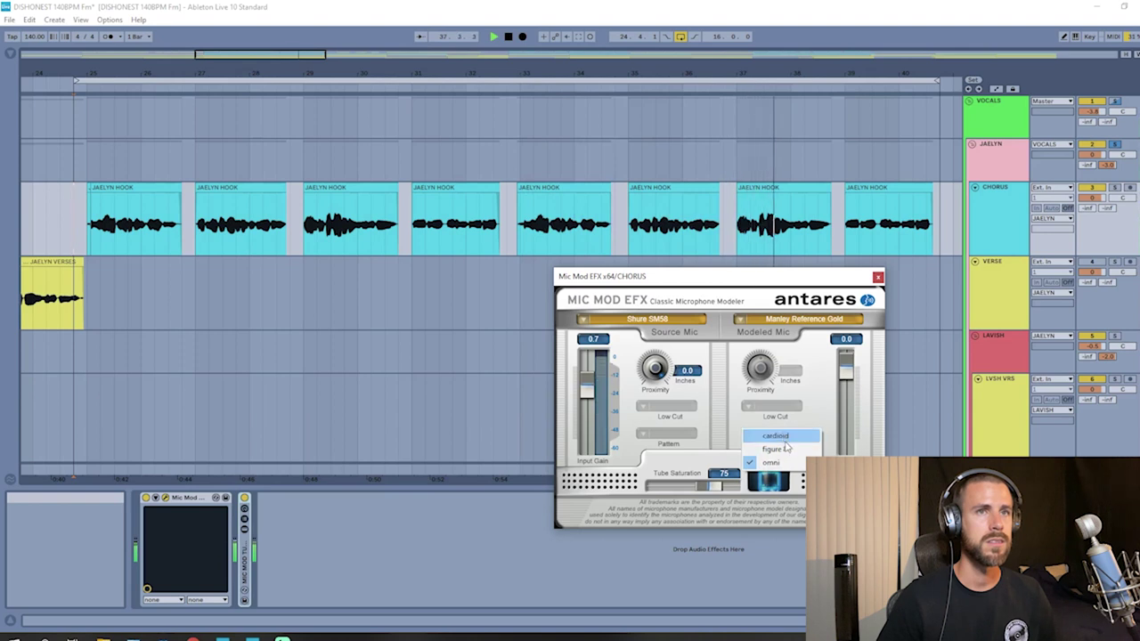
pyautogui.click(782, 448)
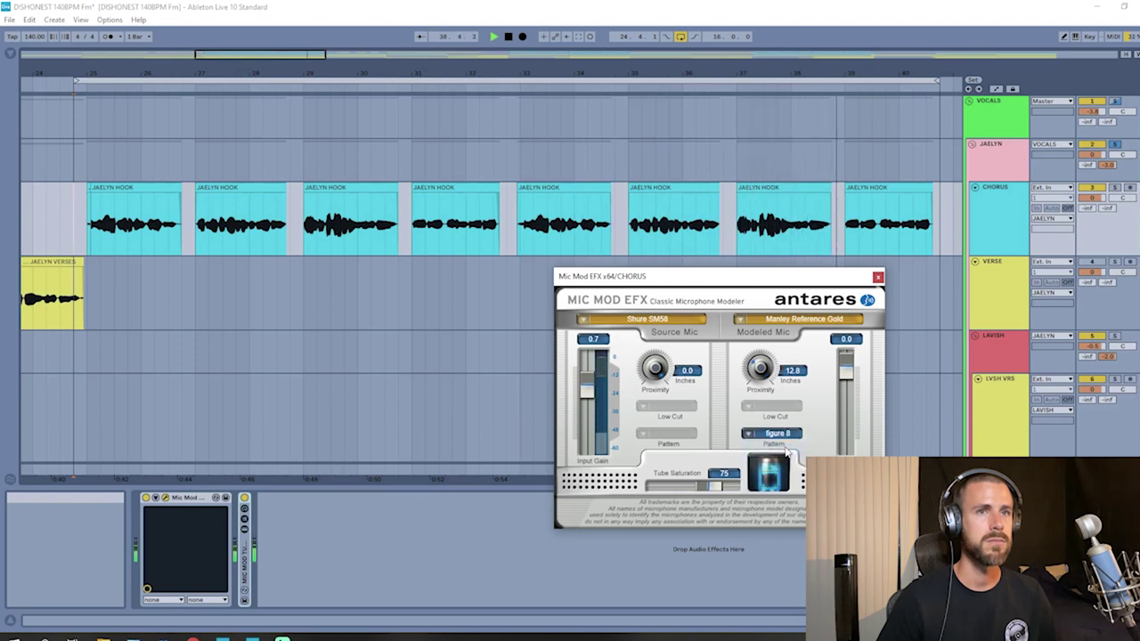
pyautogui.click(784, 434)
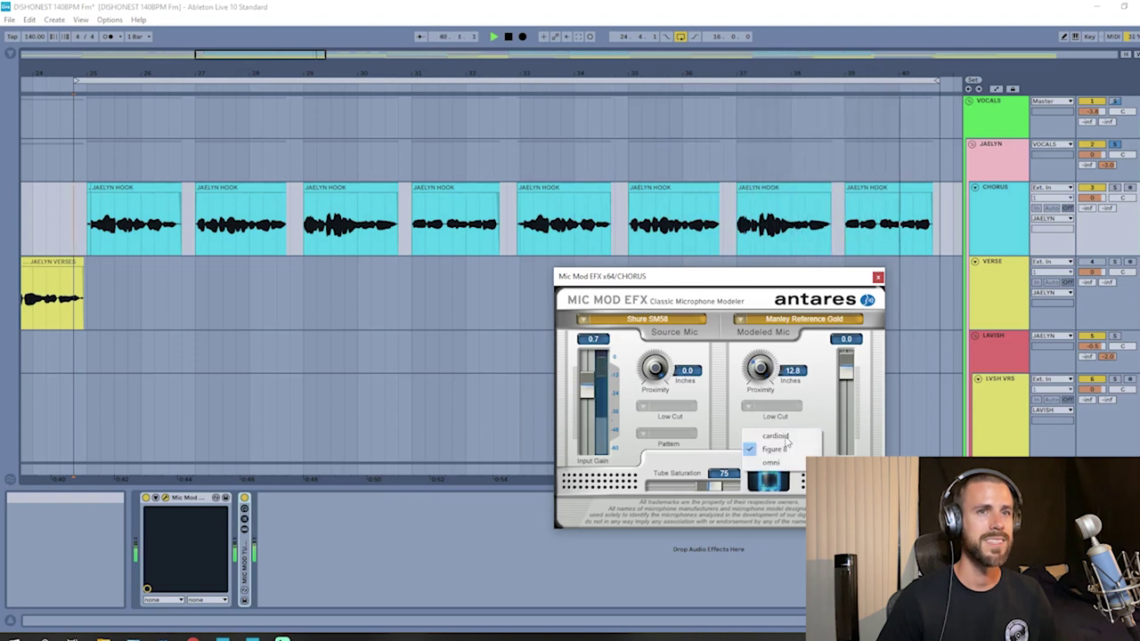
pyautogui.click(775, 436)
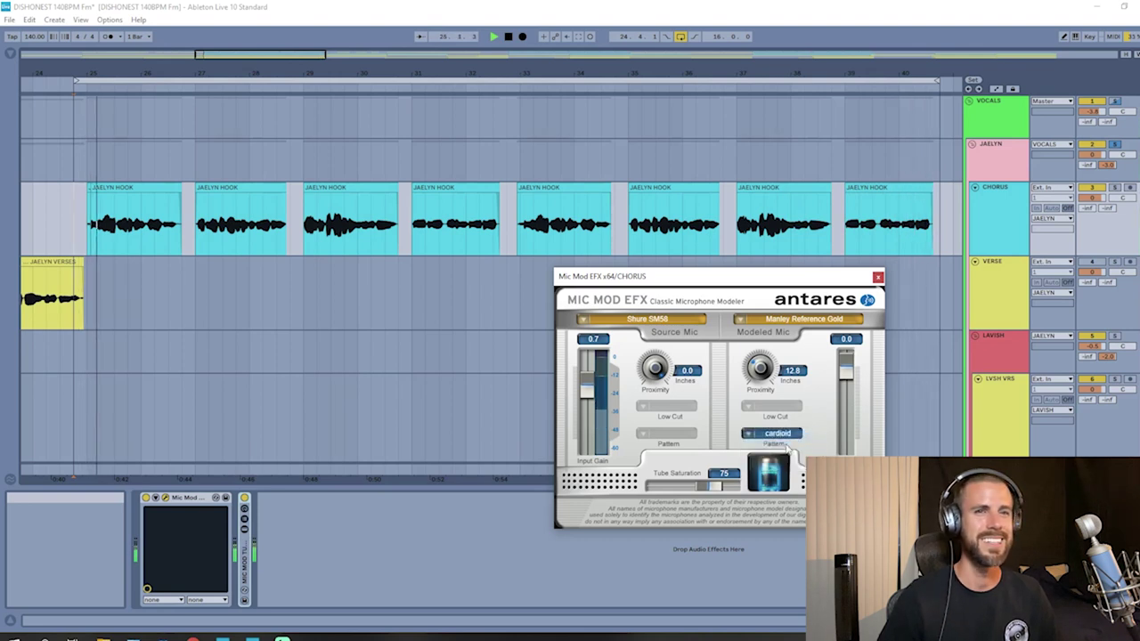